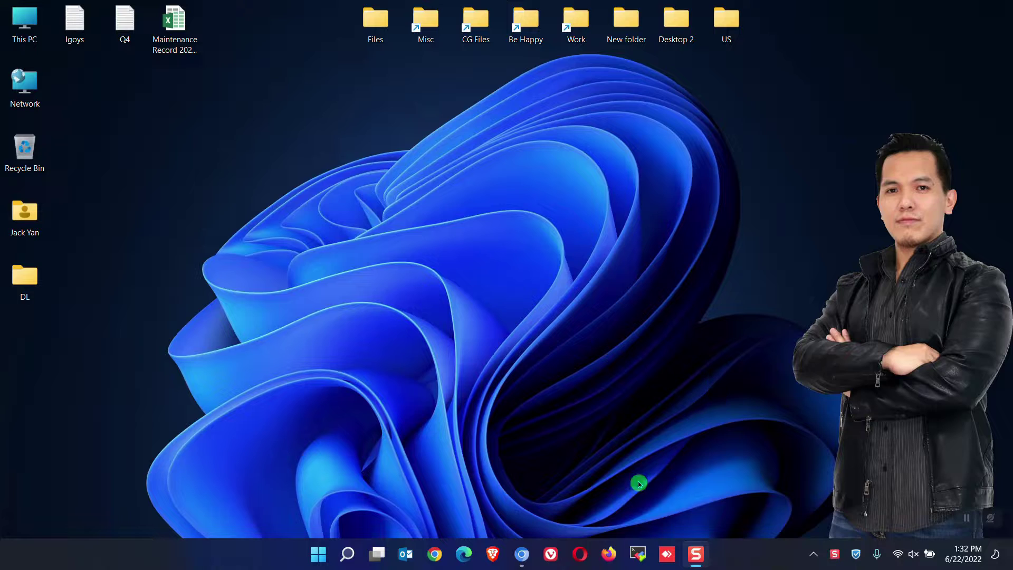
Step: Open web.whatsapp.com in the Chromium browser and display the only conversation in the chat list
left_click(520, 555)
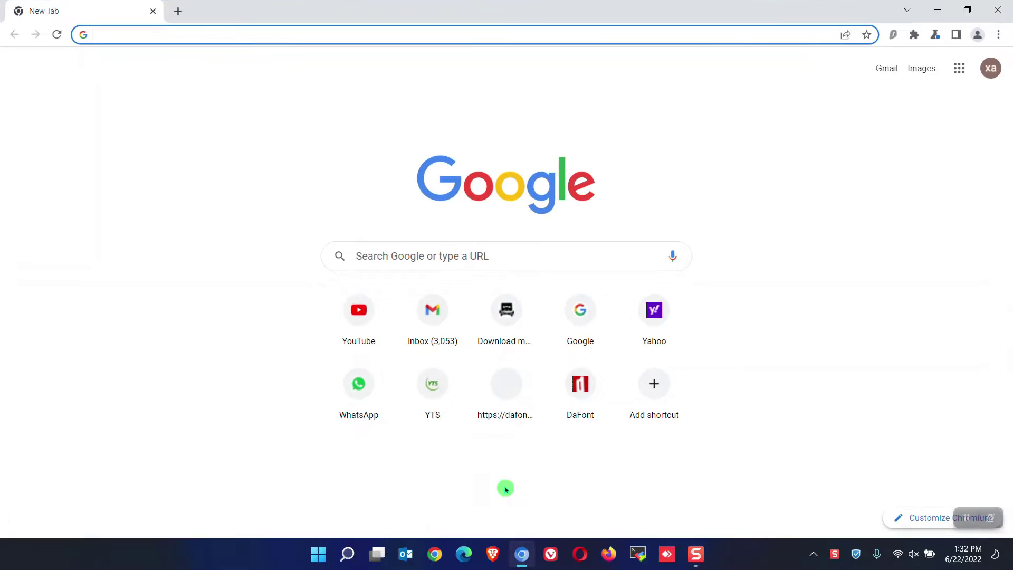
left_click(267, 36)
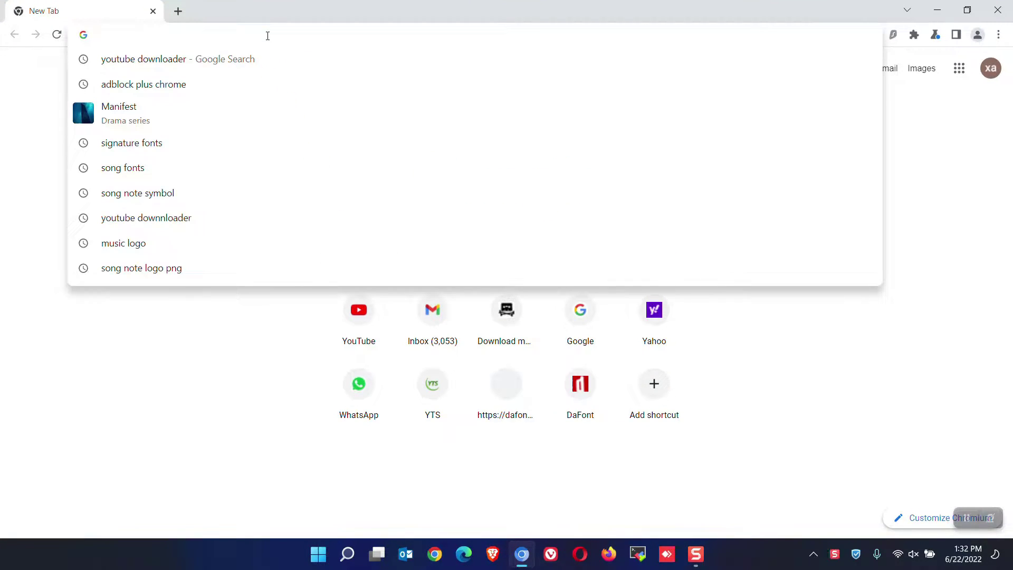
type("web")
left_click(228, 58)
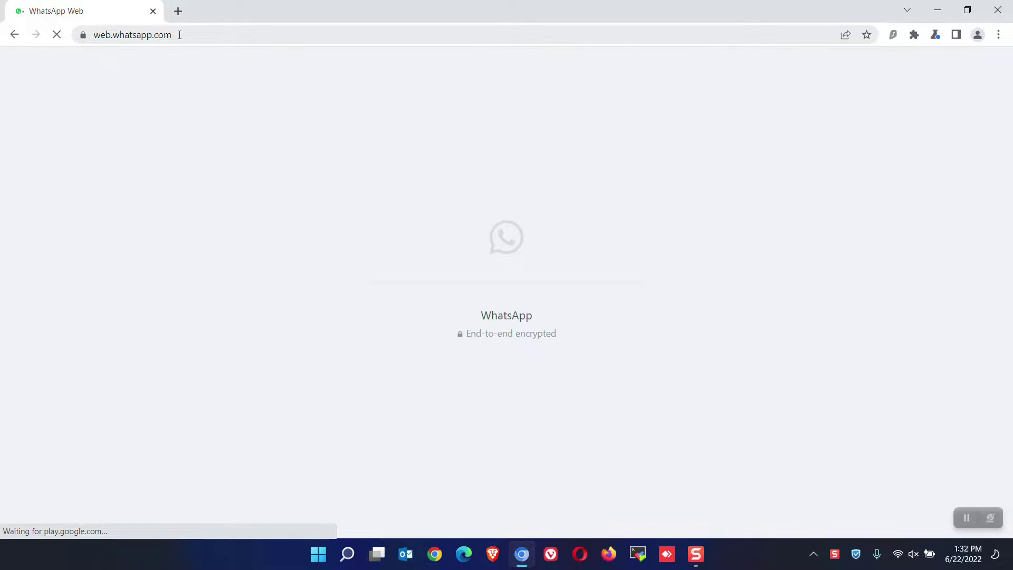
left_click(194, 33)
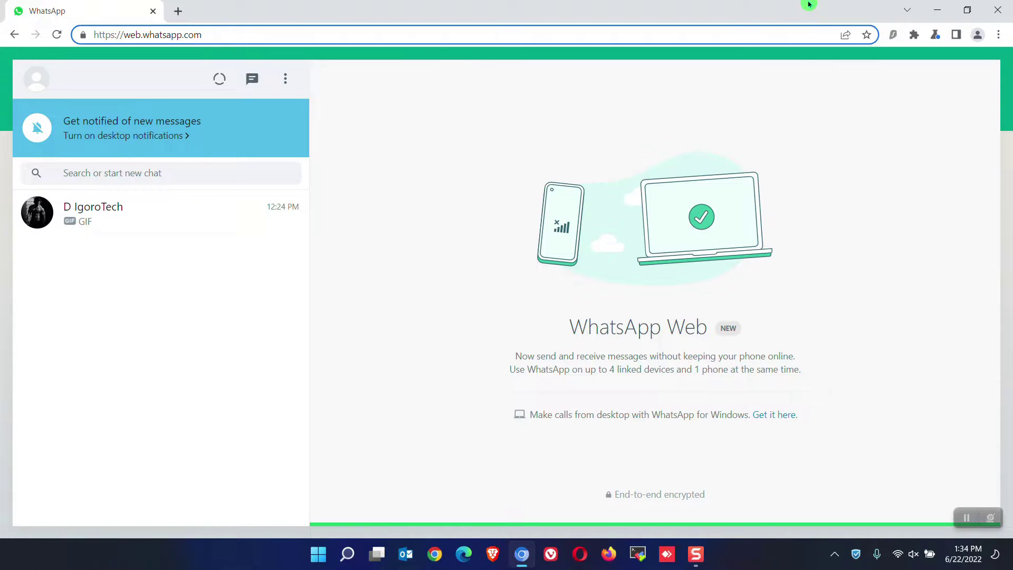
left_click(196, 209)
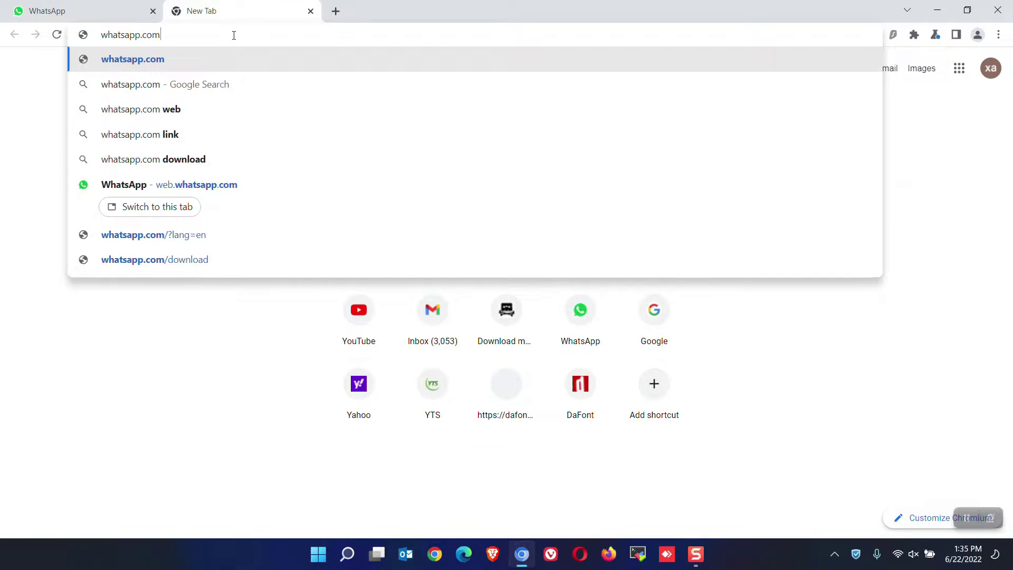
Step: Load whatsapp.com in the new tab and open its download page for Mac or Windows PC
key("Return")
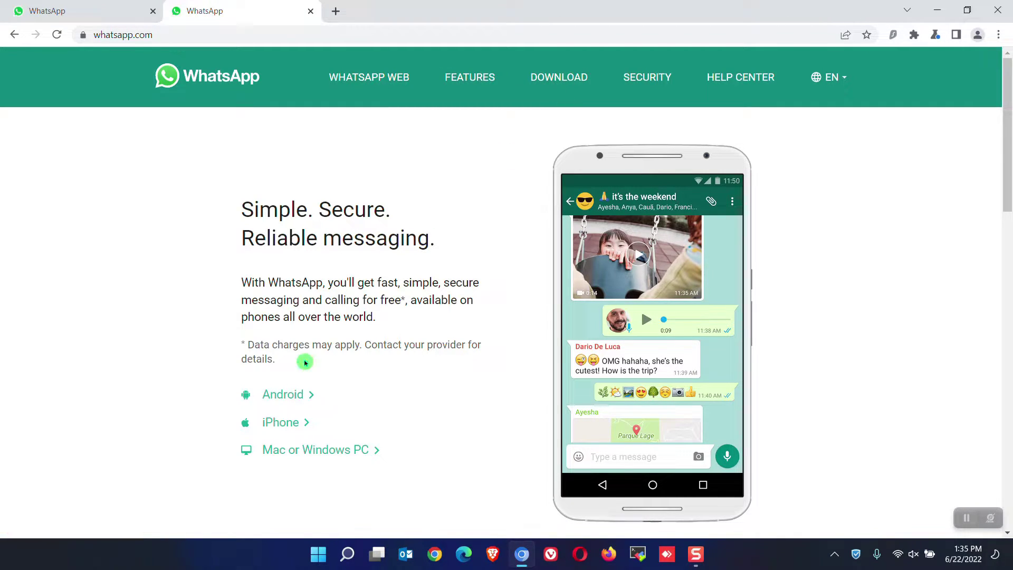
left_click(293, 405)
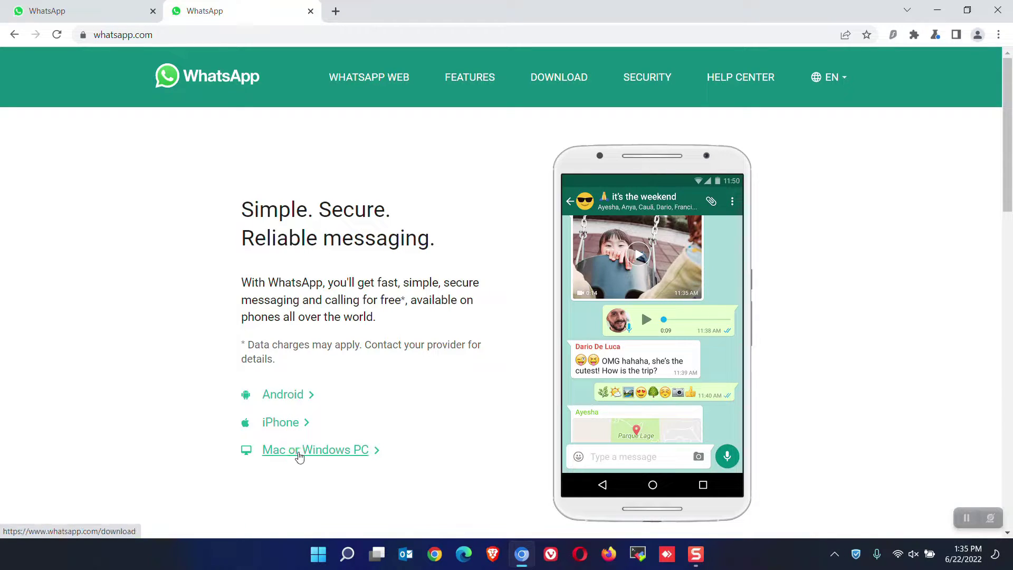
left_click(325, 453)
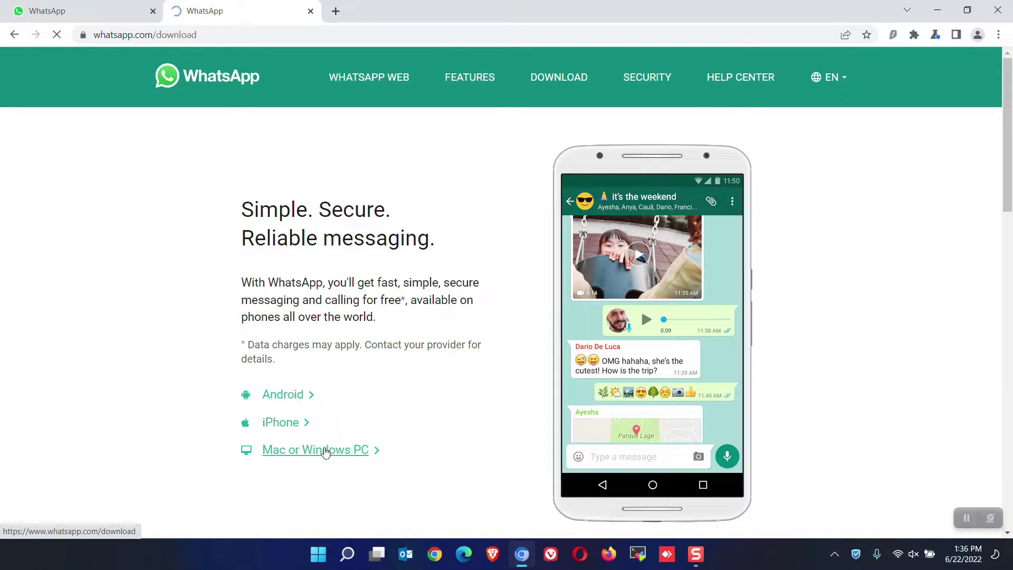
Step: Download the WhatsApp installer for Windows, WhatsAppSetup.exe, from the download page
scroll(762, 405, "down", 2)
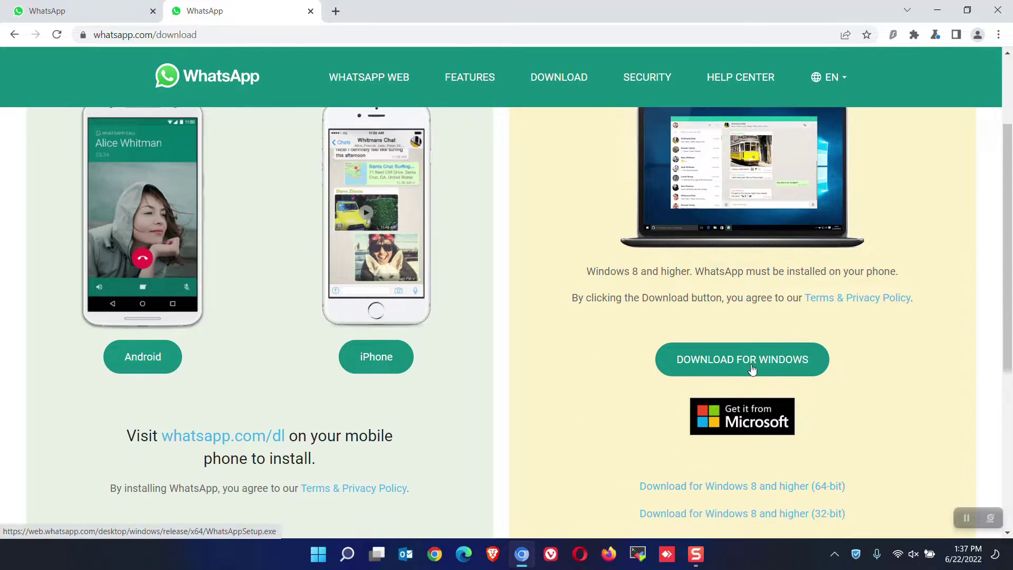
scroll(752, 367, "down", 1)
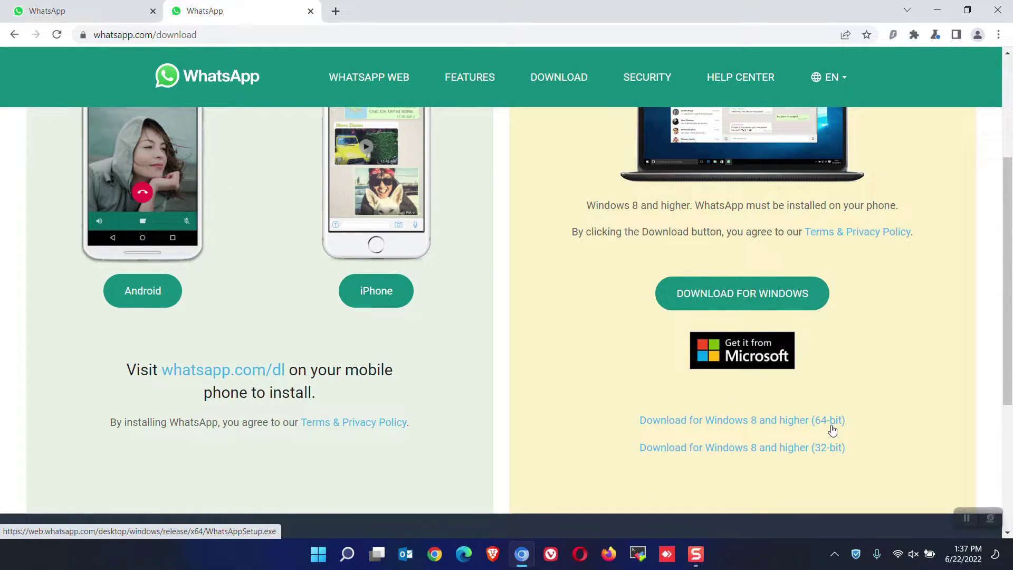
left_click(829, 456)
left_click(105, 533)
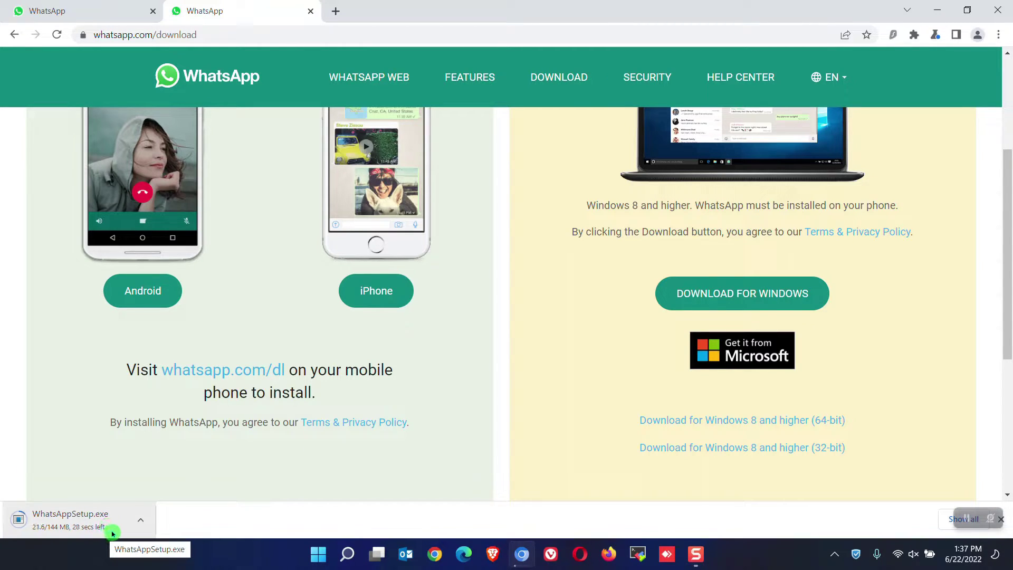
left_click(57, 538)
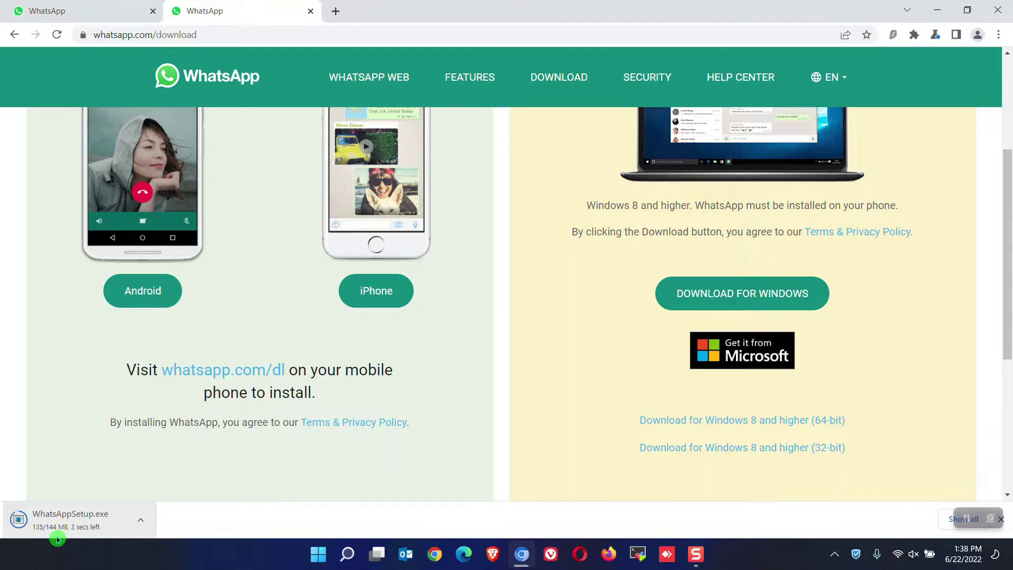
left_click(240, 518)
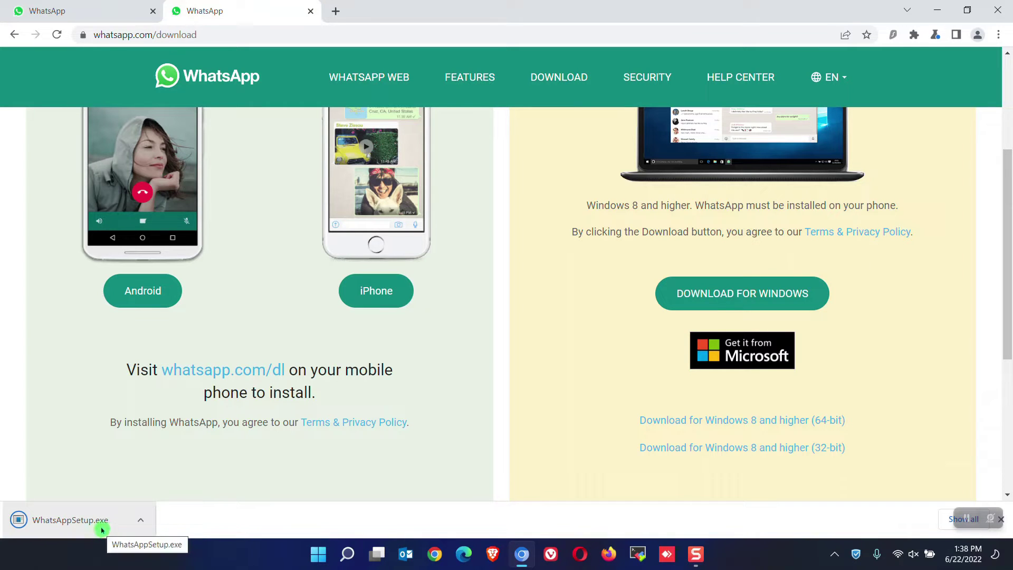
Step: Show the downloaded WhatsAppSetup file in its folder, minimize the browser and run the installer
left_click(141, 520)
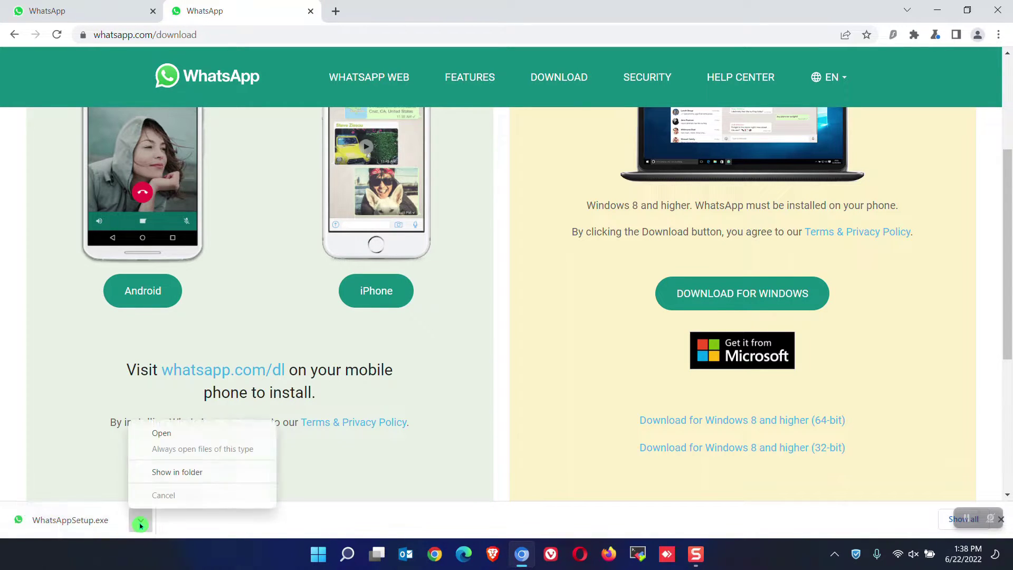
left_click(176, 471)
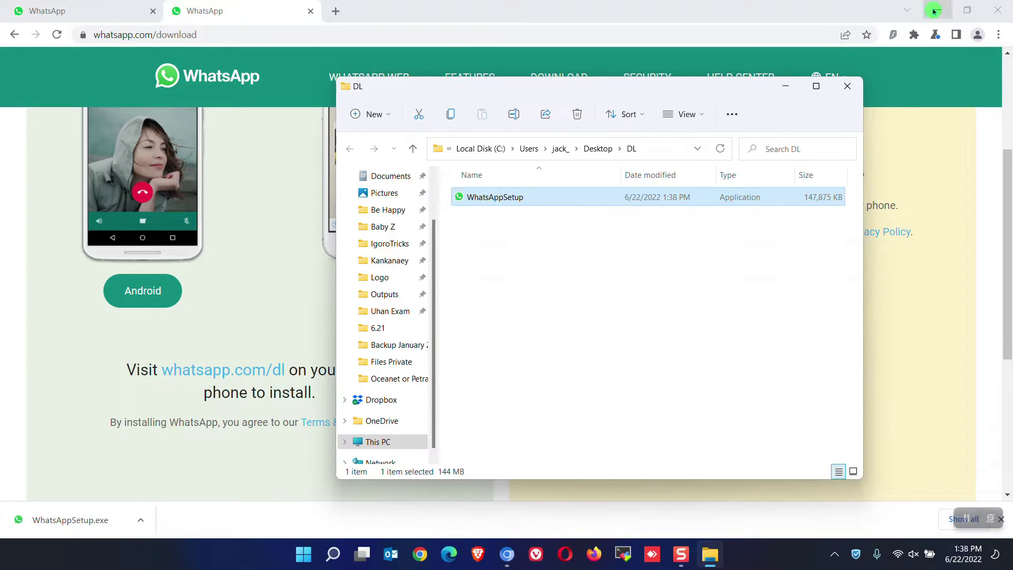
left_click(935, 10)
double_click(514, 199)
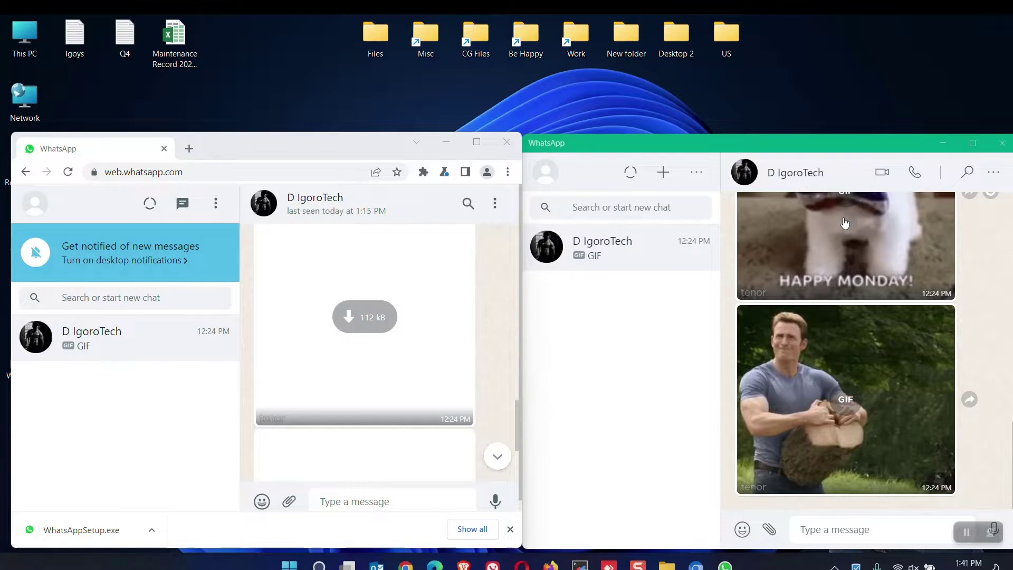
Step: Examine the main options menus of WhatsApp Web and the desktop app side by side, and close them
left_click(660, 249)
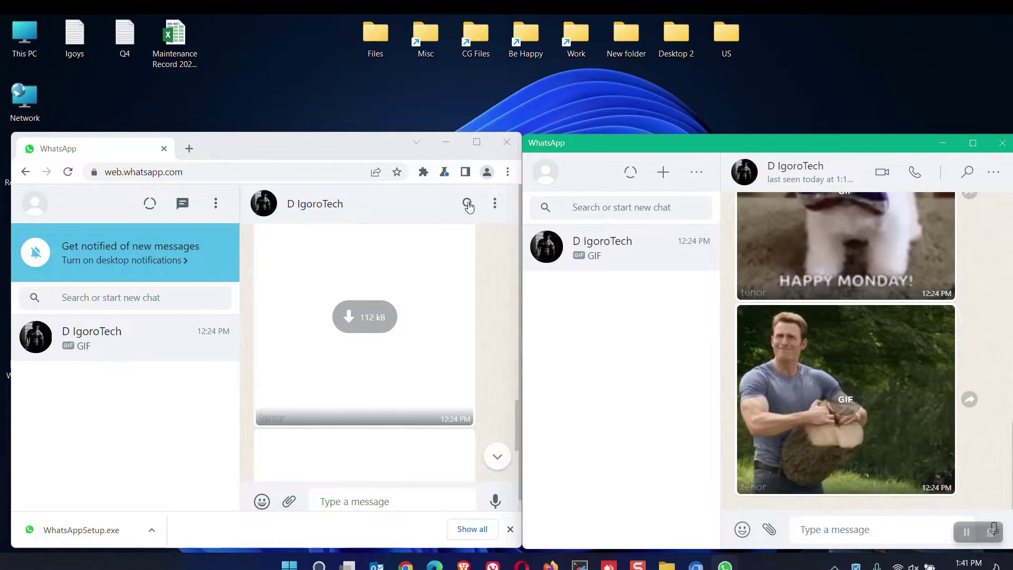
left_click(448, 200)
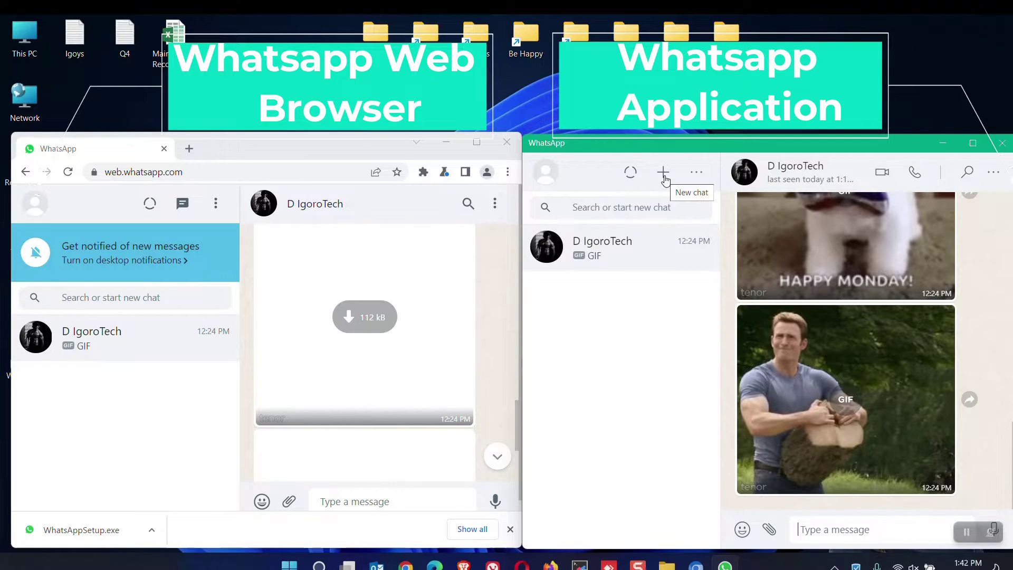
left_click(216, 206)
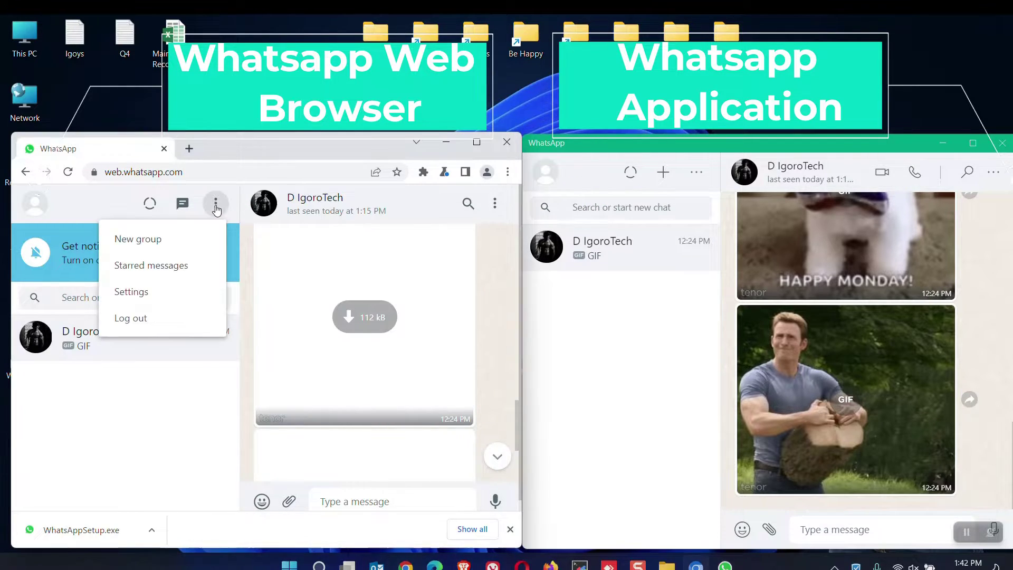
left_click(697, 172)
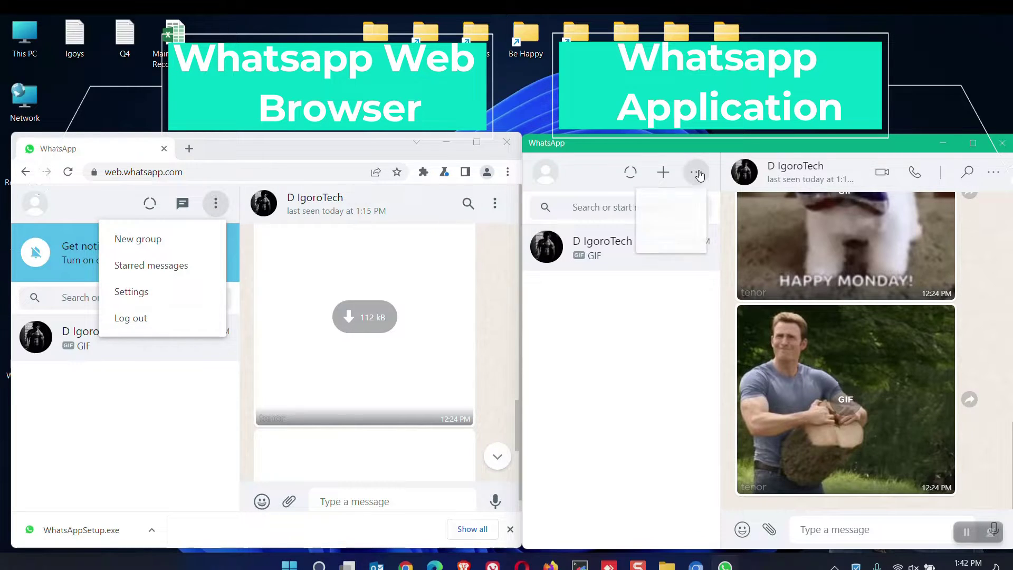
key("Escape")
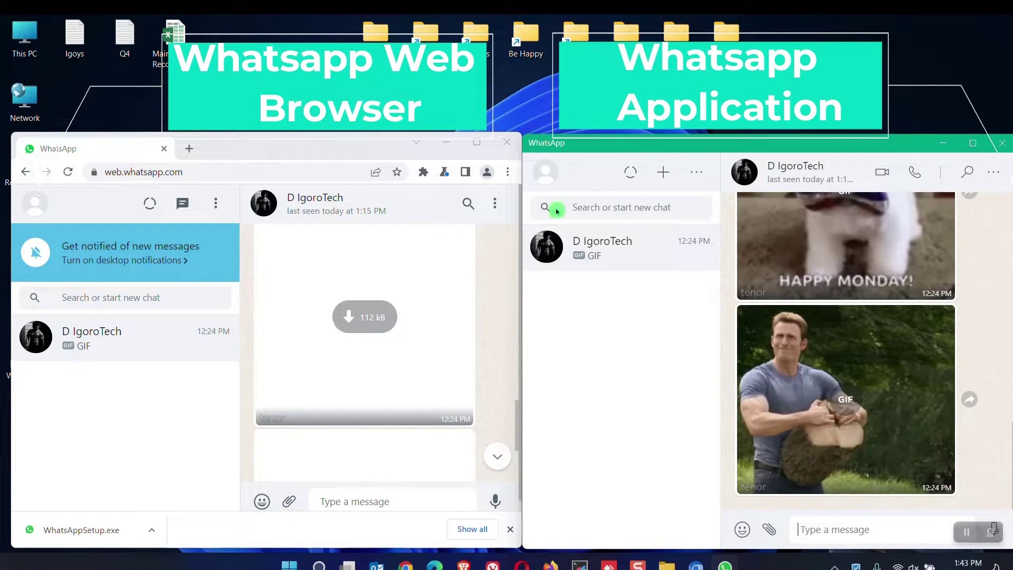
Step: Compare the open conversation's options menu in WhatsApp Web with the one in the desktop app, and close both
left_click(495, 203)
left_click(994, 172)
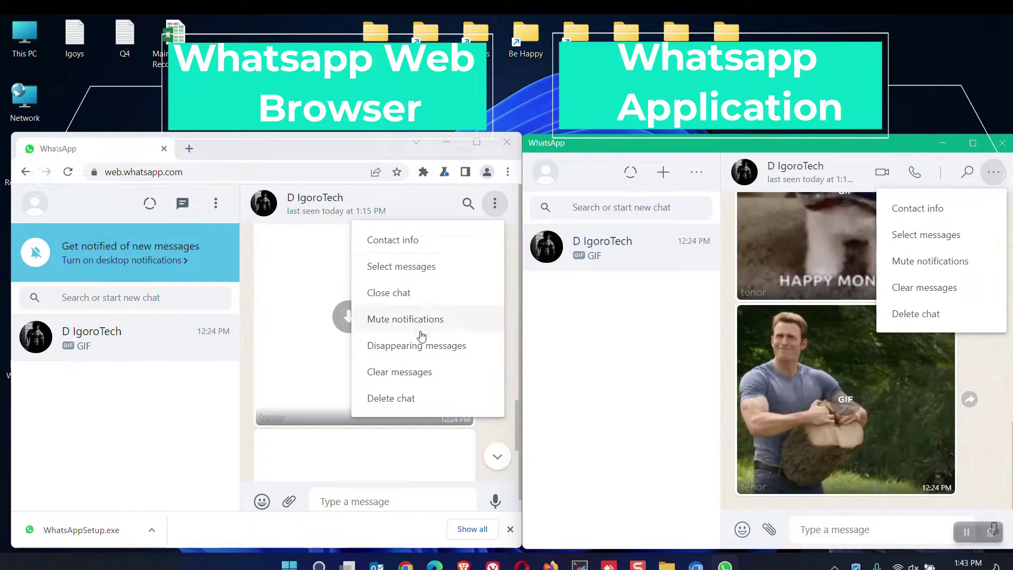
left_click(511, 337)
left_click(537, 307)
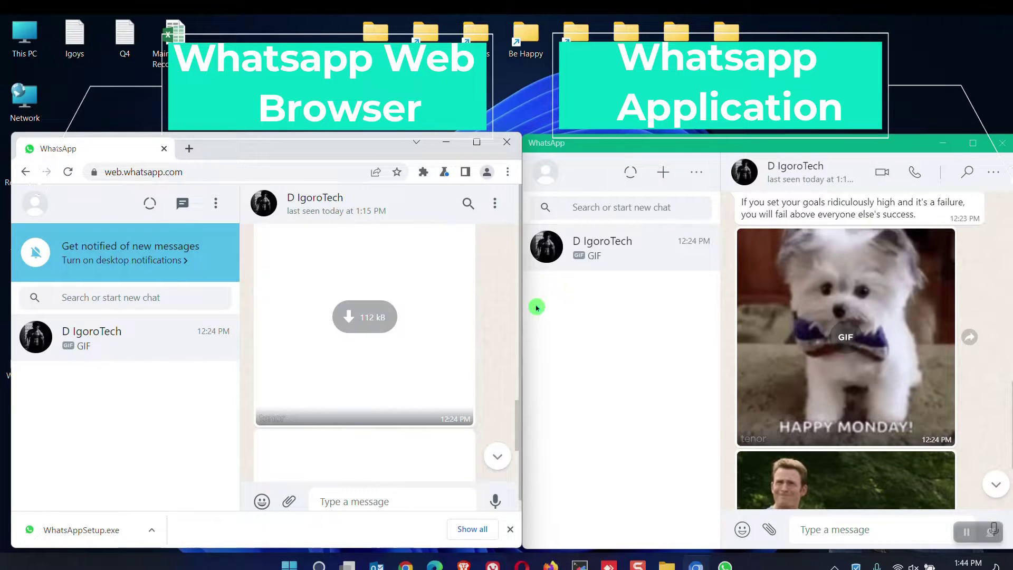
Step: Search the conversation for "day" in both WhatsApp Web and the desktop app, and jump to a matching message in each
left_click(469, 202)
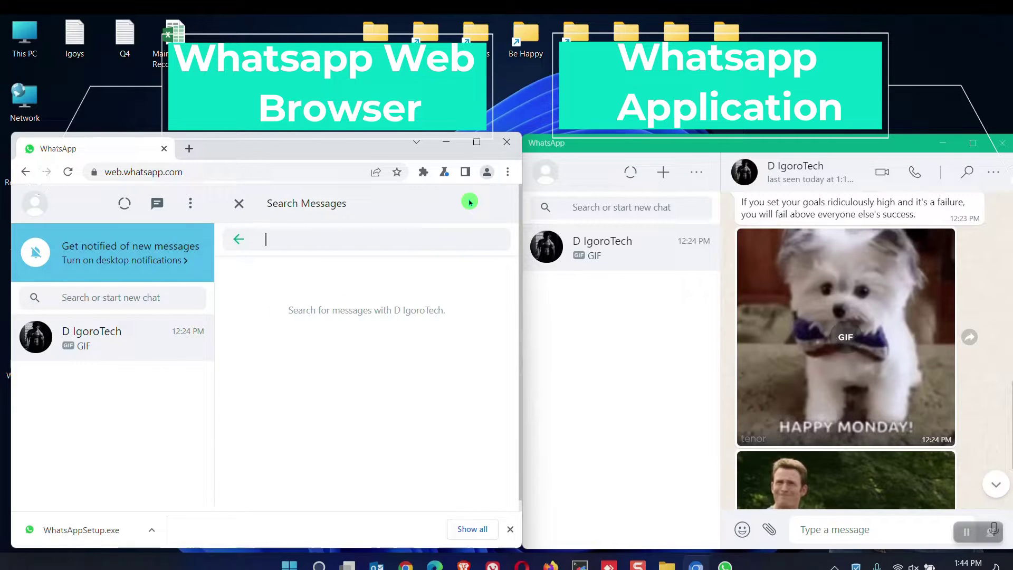
type("day")
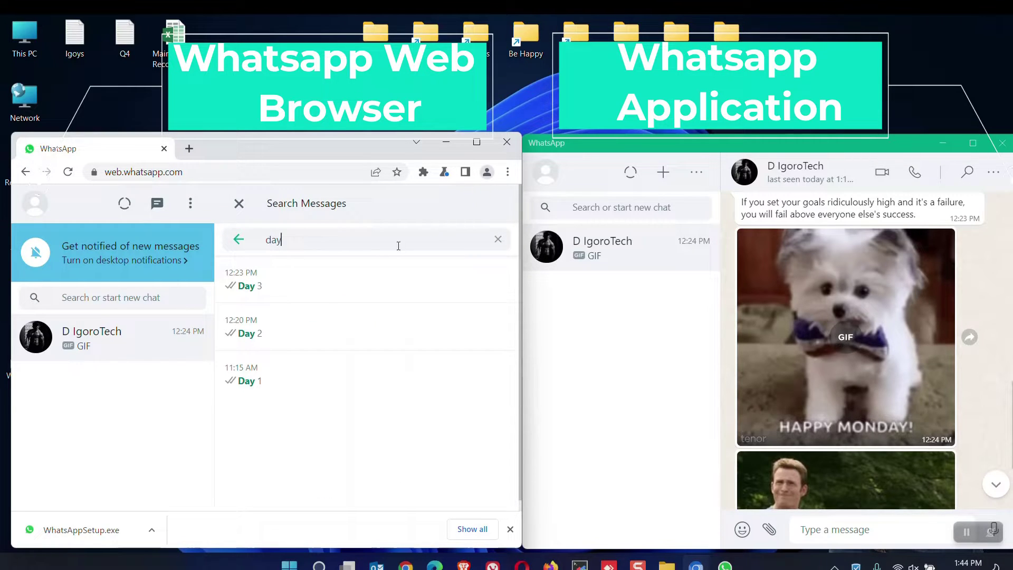
left_click(267, 392)
left_click(967, 172)
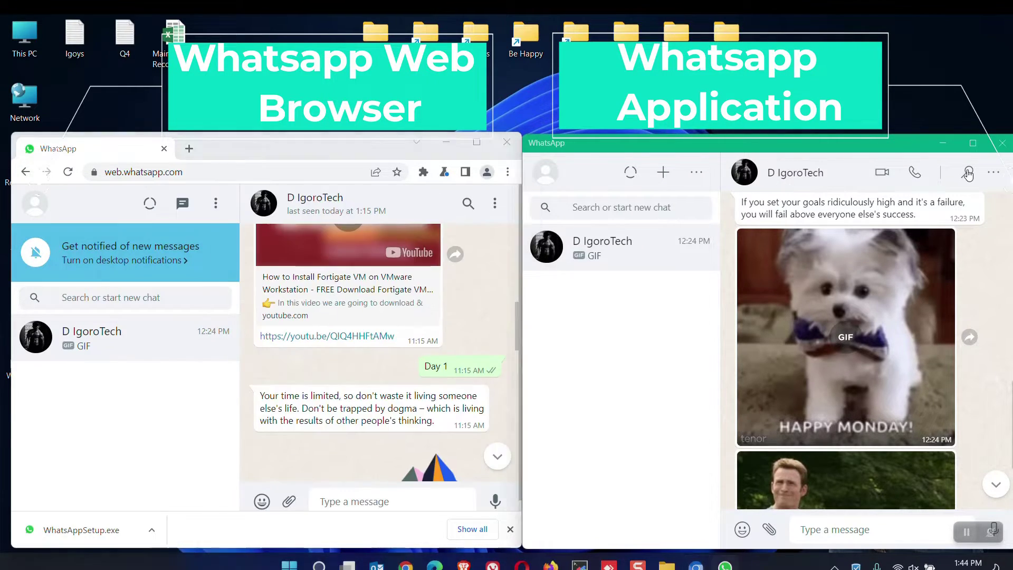
type("day")
left_click(784, 359)
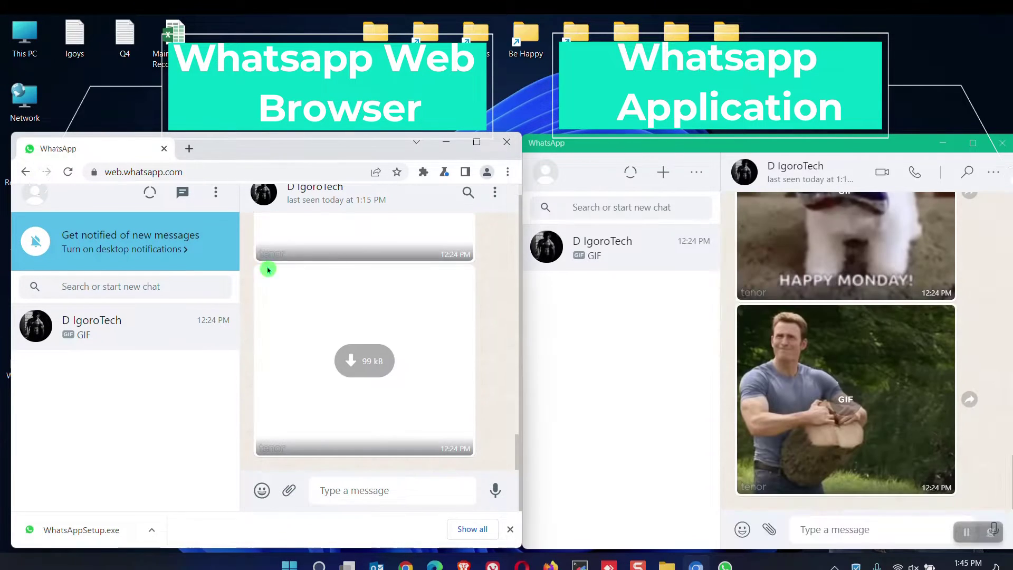
Step: Compare the chat-list entry's context menus in WhatsApp Web and the desktop app, and dismiss both
right_click(222, 341)
right_click(699, 262)
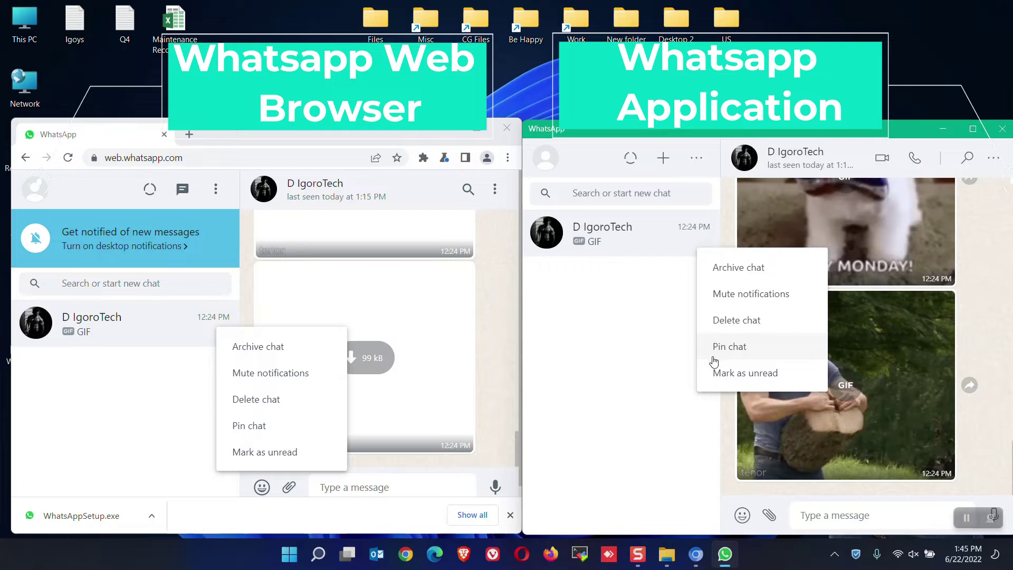
left_click(606, 389)
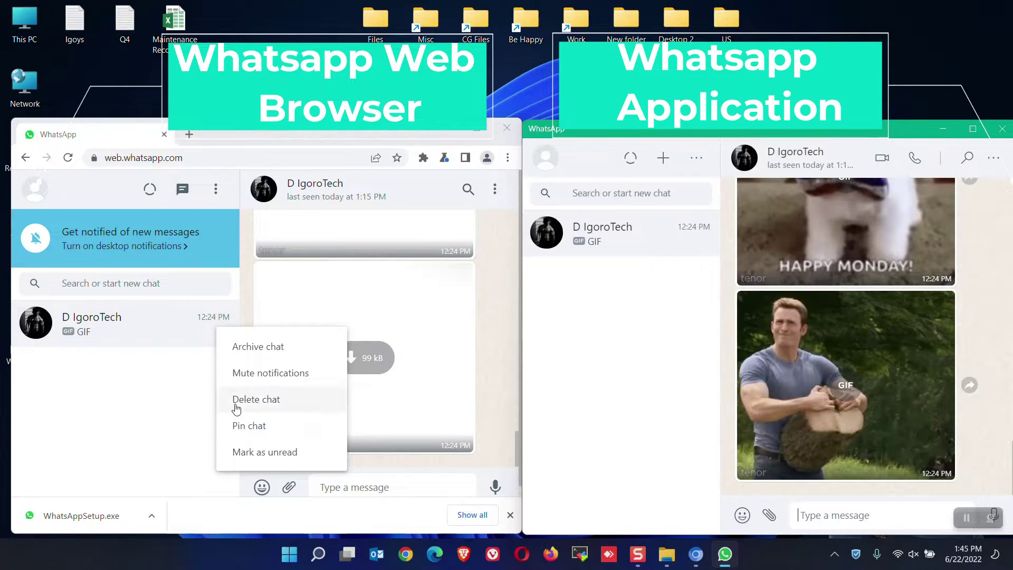
left_click(199, 410)
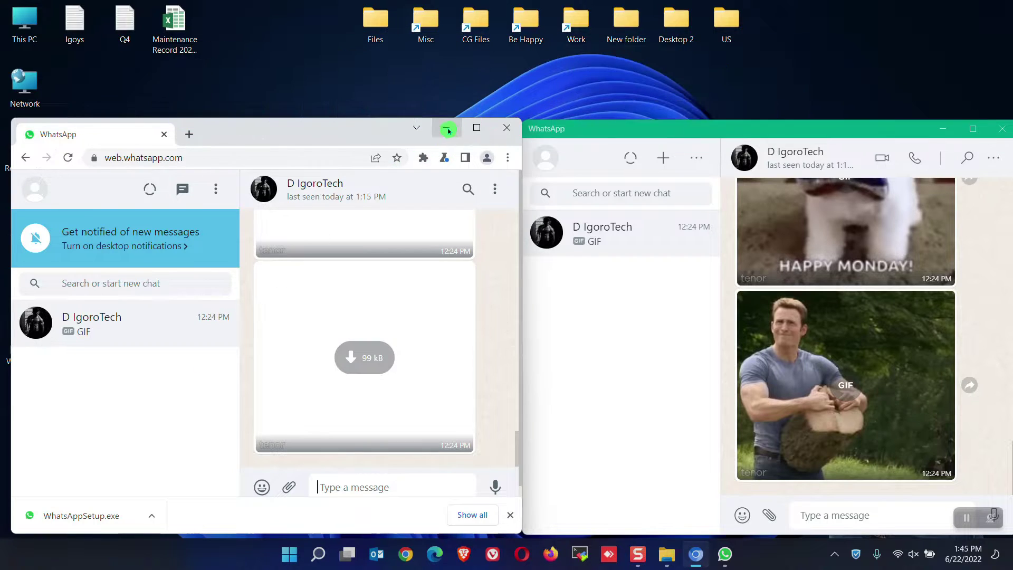
Step: Minimize the browser and send the message "test offline" from the maximized WhatsApp desktop window
left_click(446, 130)
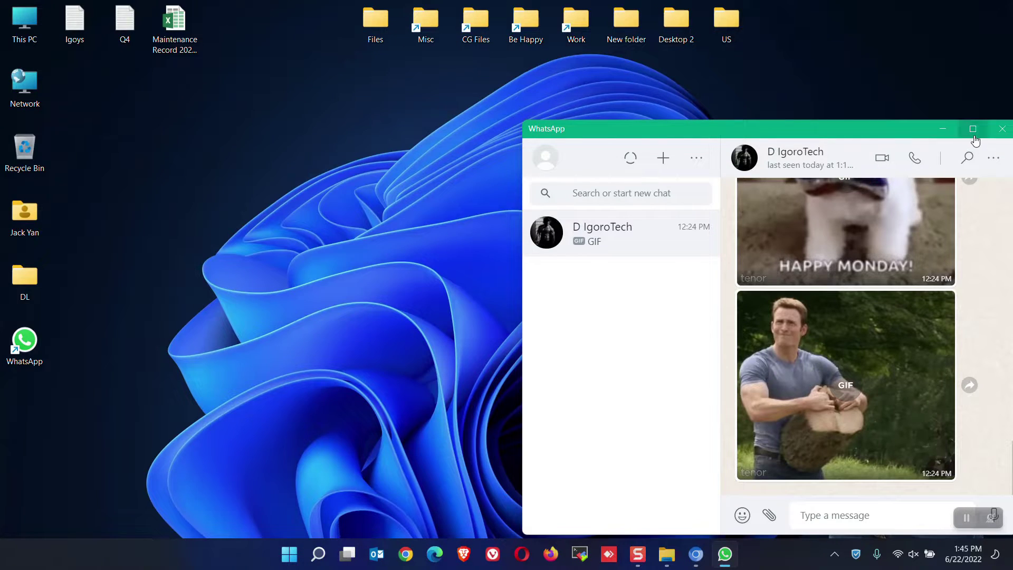
left_click(973, 130)
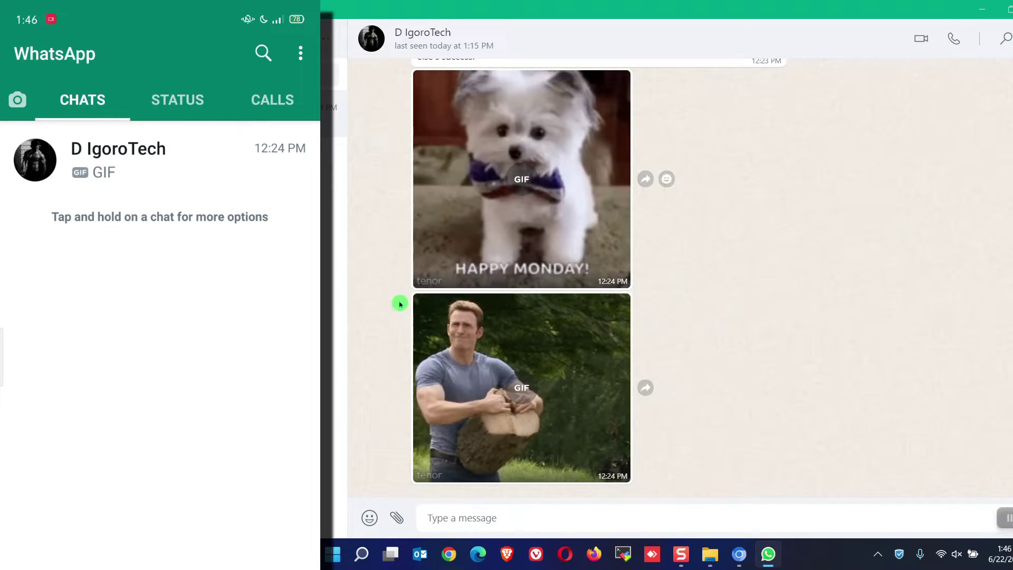
type("test offline")
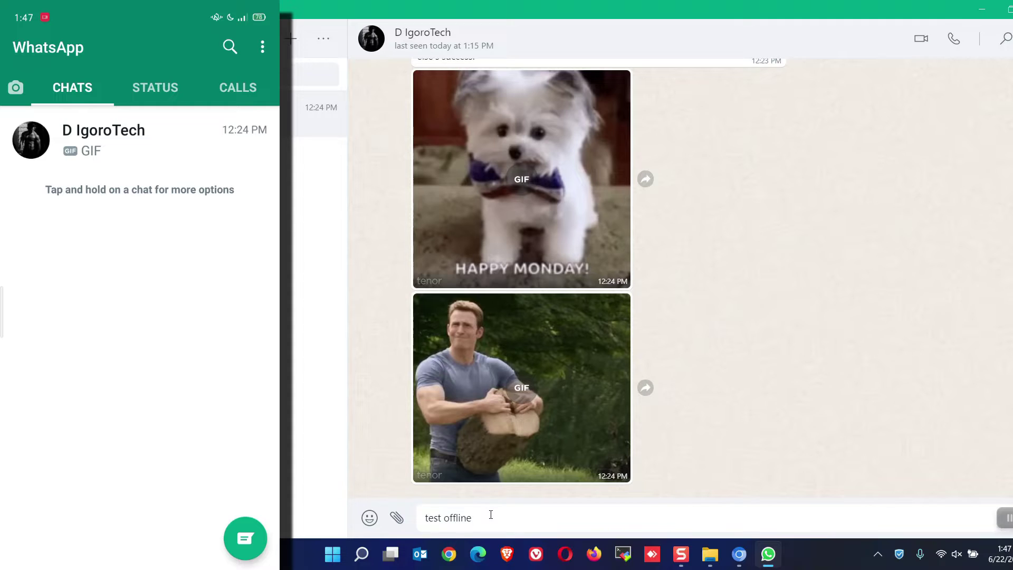
key("Return")
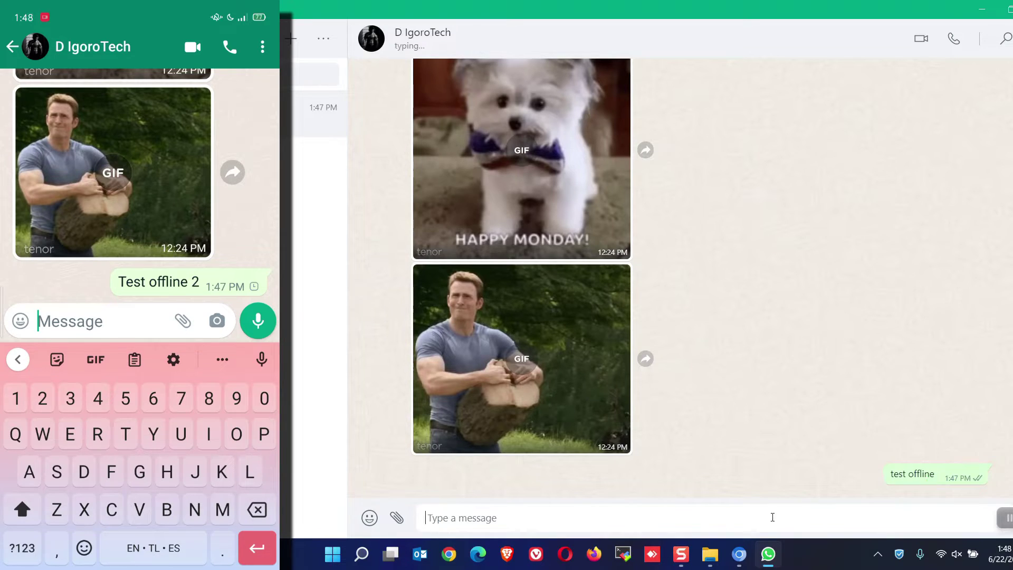
left_click(773, 517)
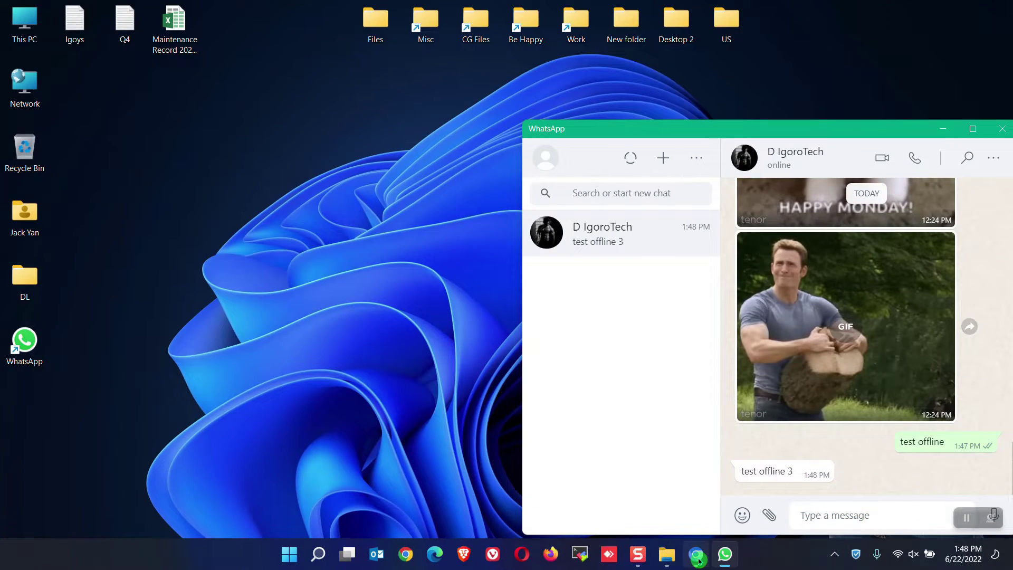
Step: Bring the browser window back and send the message "test web offline" from WhatsApp Web
left_click(696, 554)
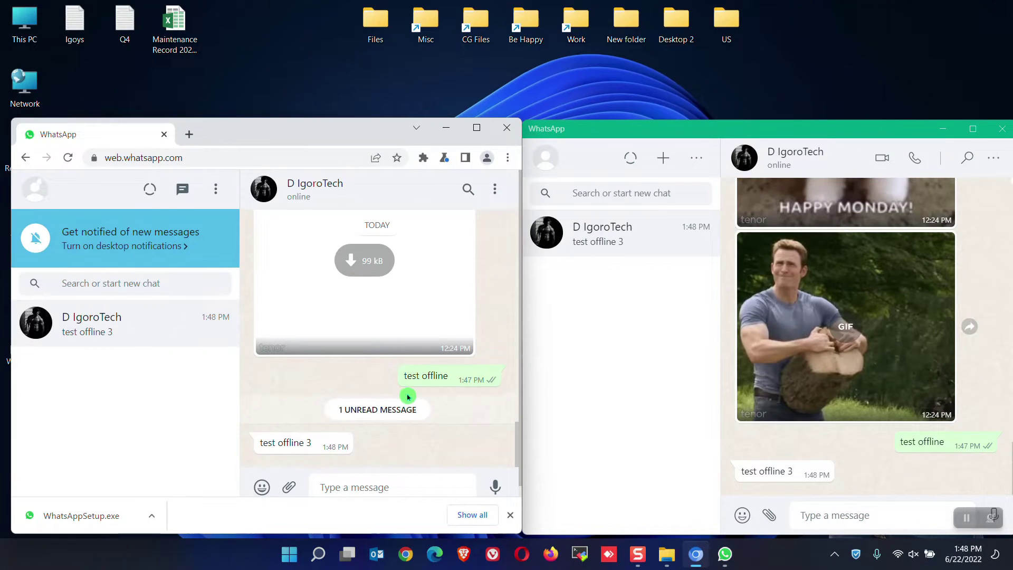
left_click(372, 476)
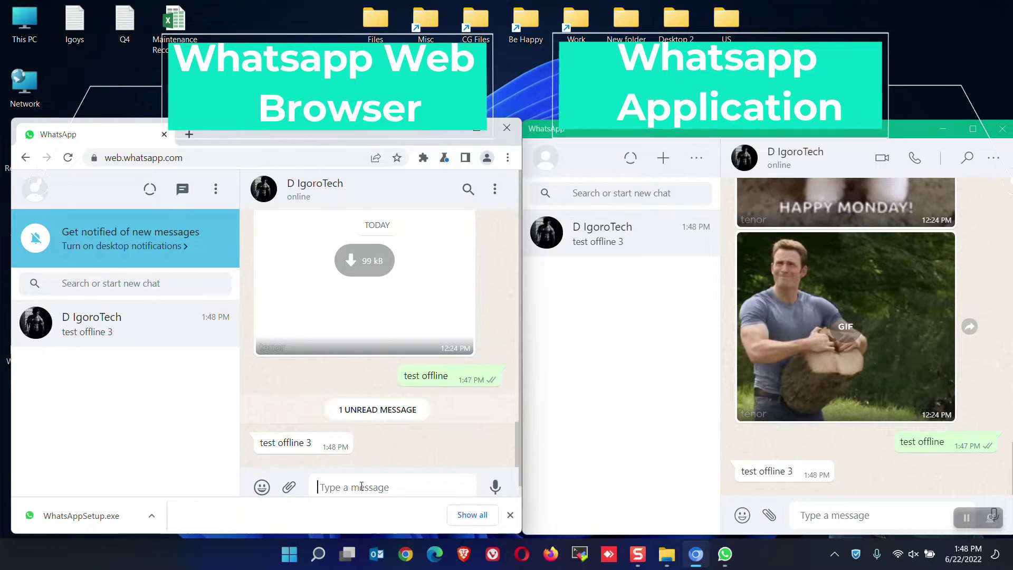
type("test web offline")
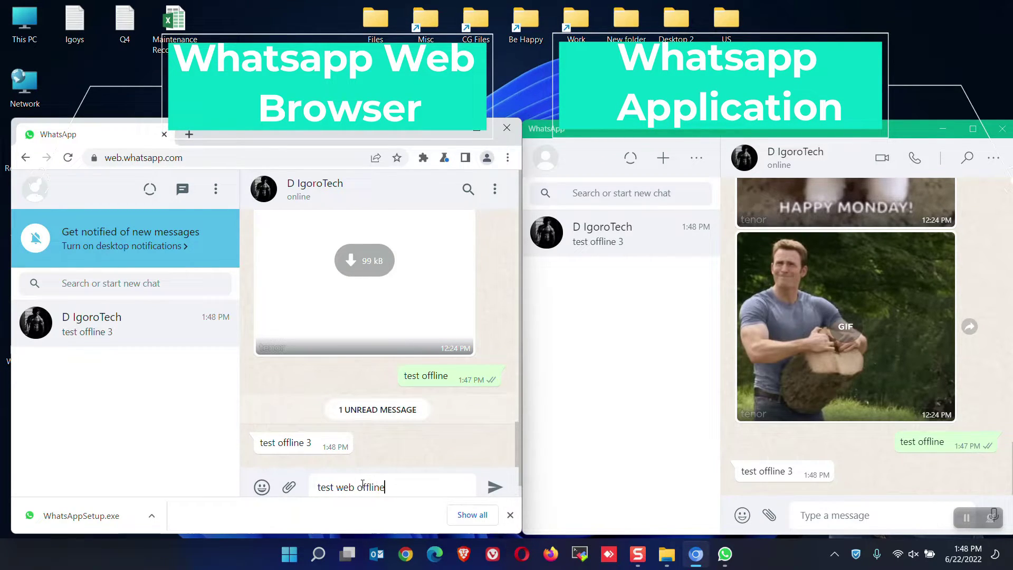
key("Return")
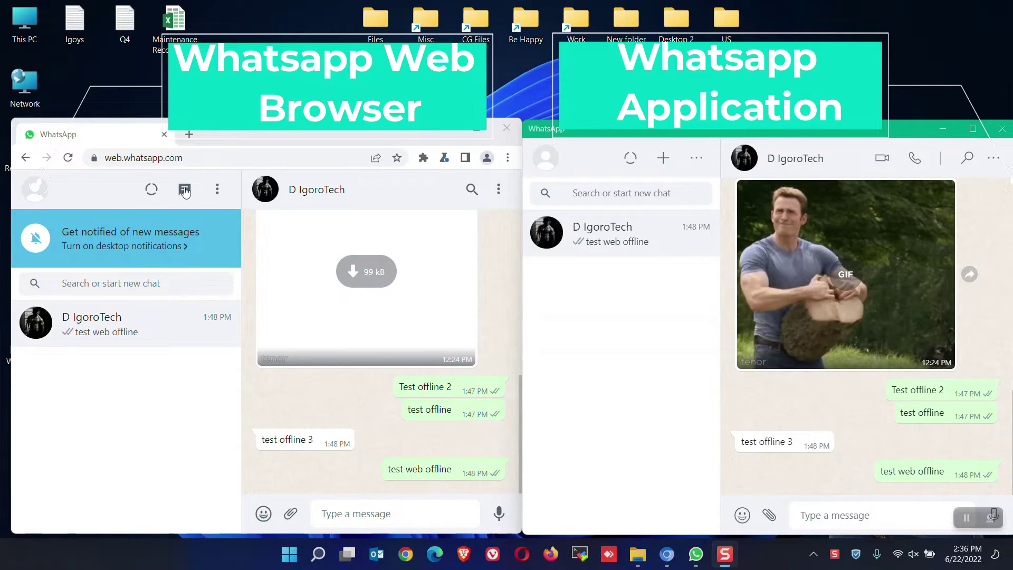
Step: Start a new chat with the second listed contact in WhatsApp Web and send "hi"
left_click(185, 190)
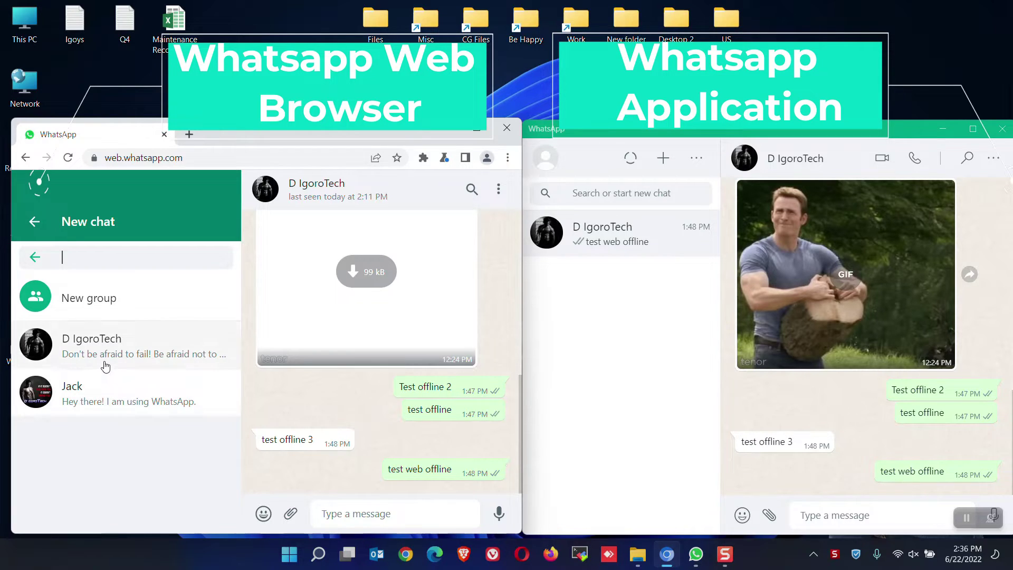
left_click(120, 372)
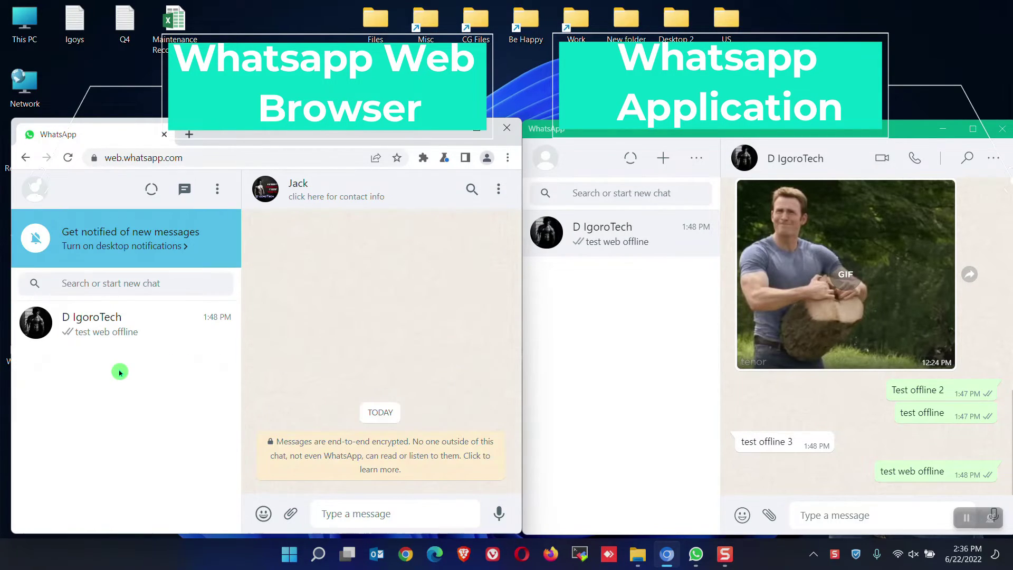
left_click(340, 508)
type("hi")
key("Return")
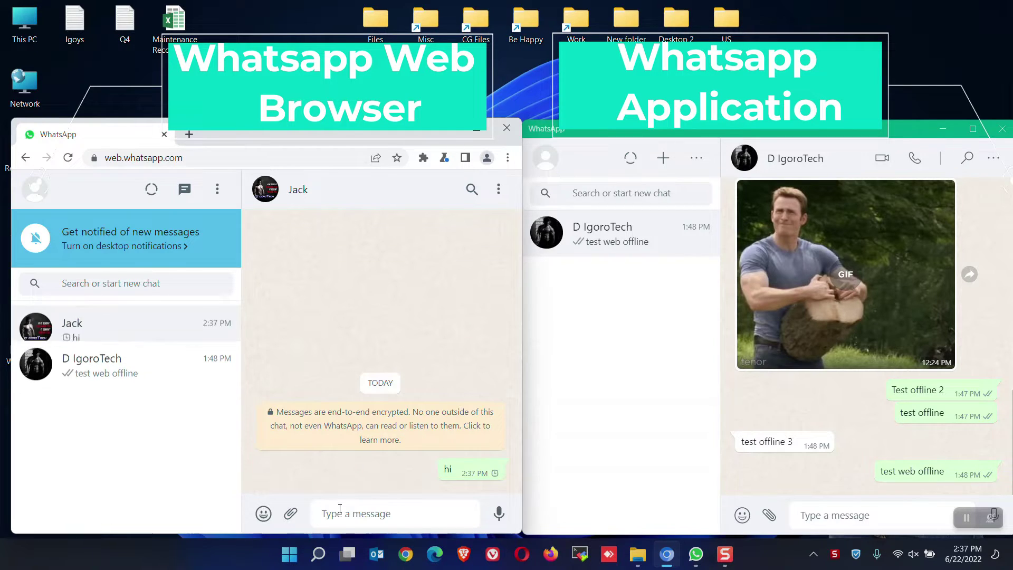
left_click(340, 499)
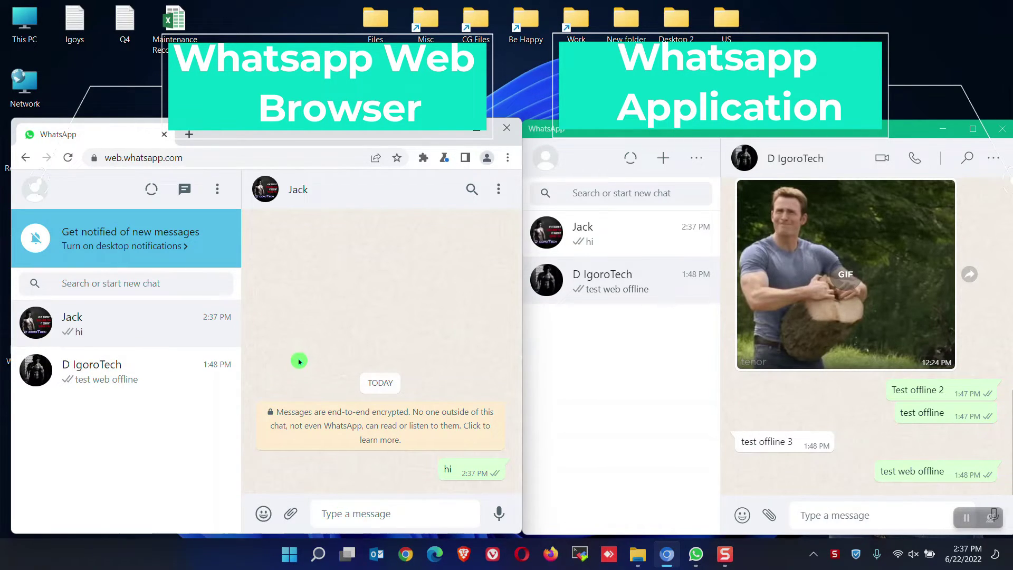
Step: Open the same contact through a new chat in the WhatsApp desktop app and send "hi"
left_click(627, 242)
left_click(882, 497)
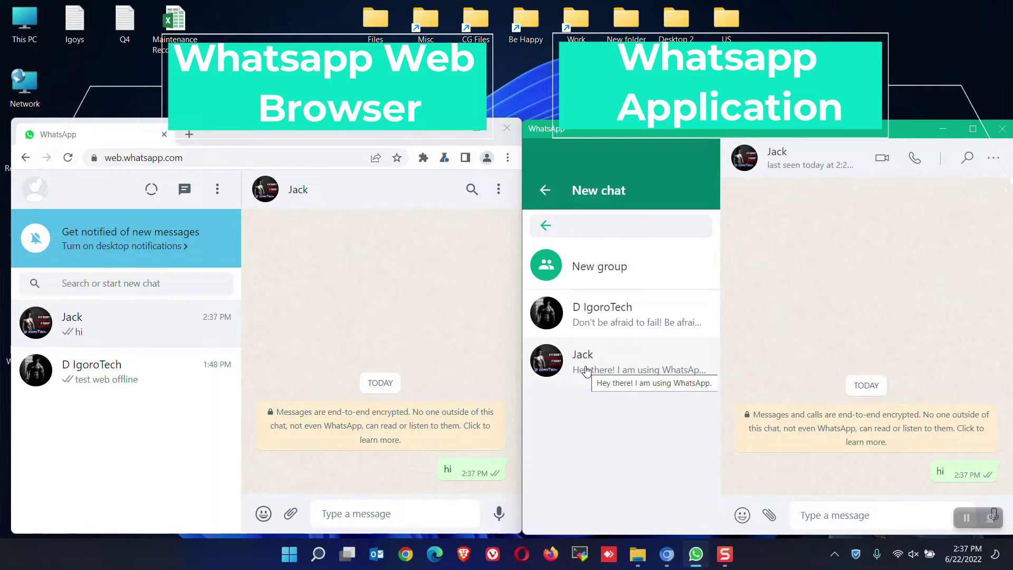
left_click(589, 370)
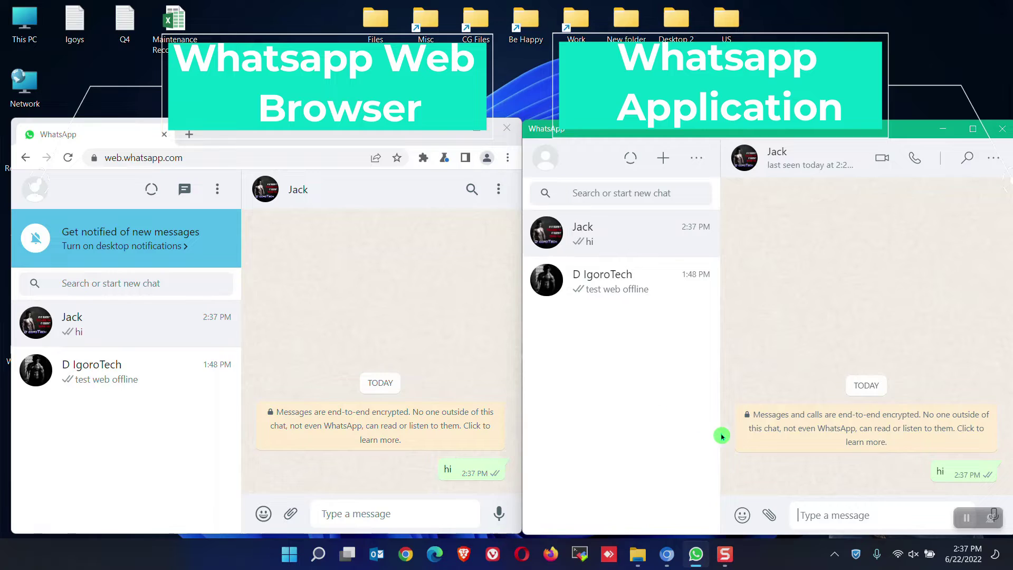
left_click(817, 510)
type("hi")
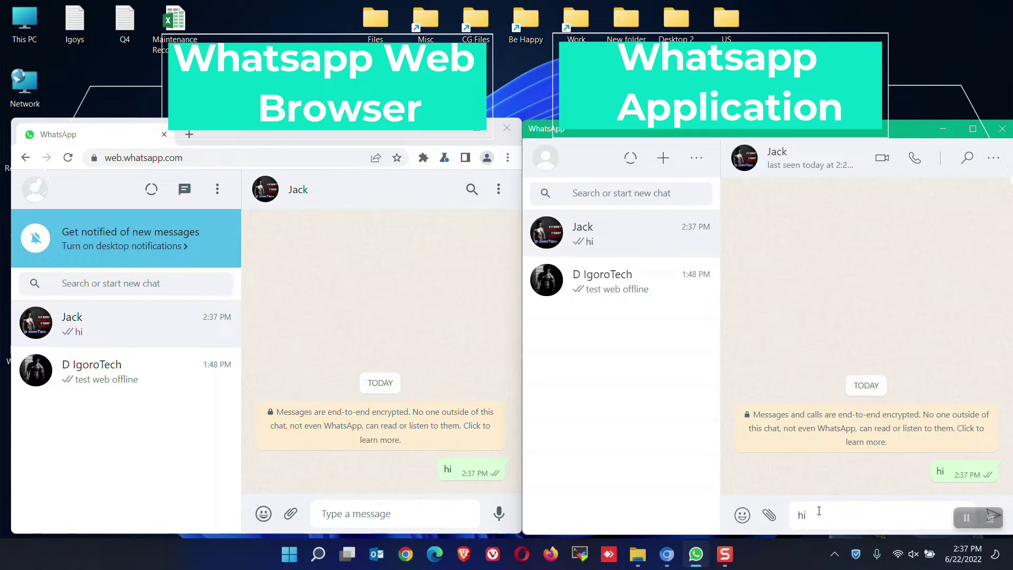
key("Return")
left_click(950, 481)
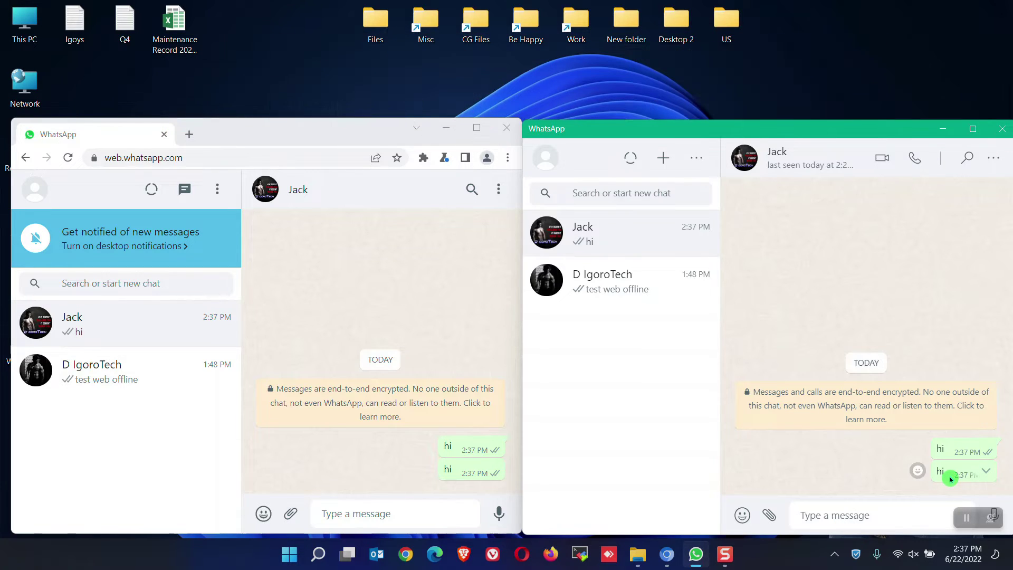
Step: Place a voice call from the "test web offline" chat in the desktop app, move the call window over the chat list, and hang up
left_click(653, 275)
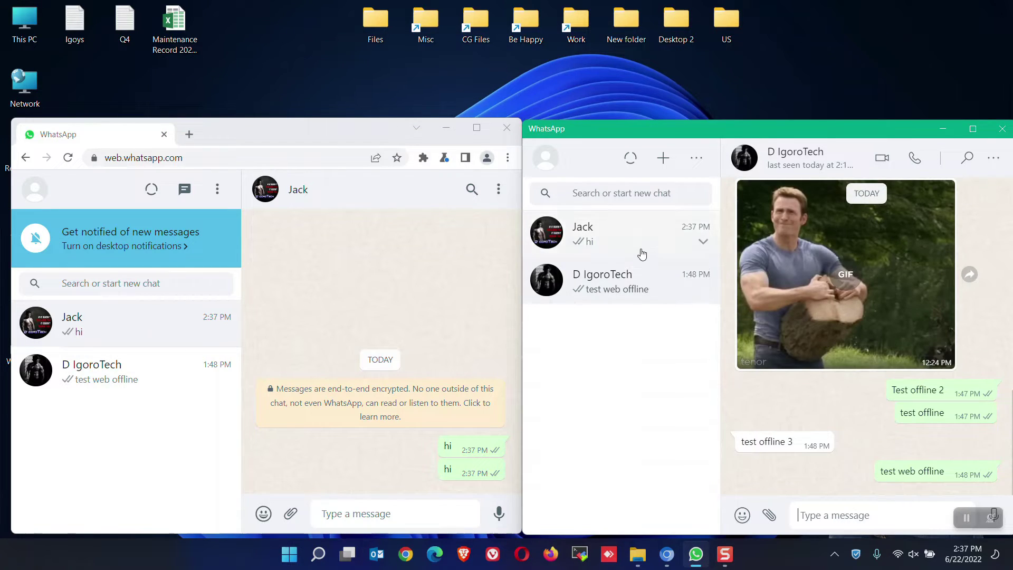
left_click(639, 242)
left_click(638, 280)
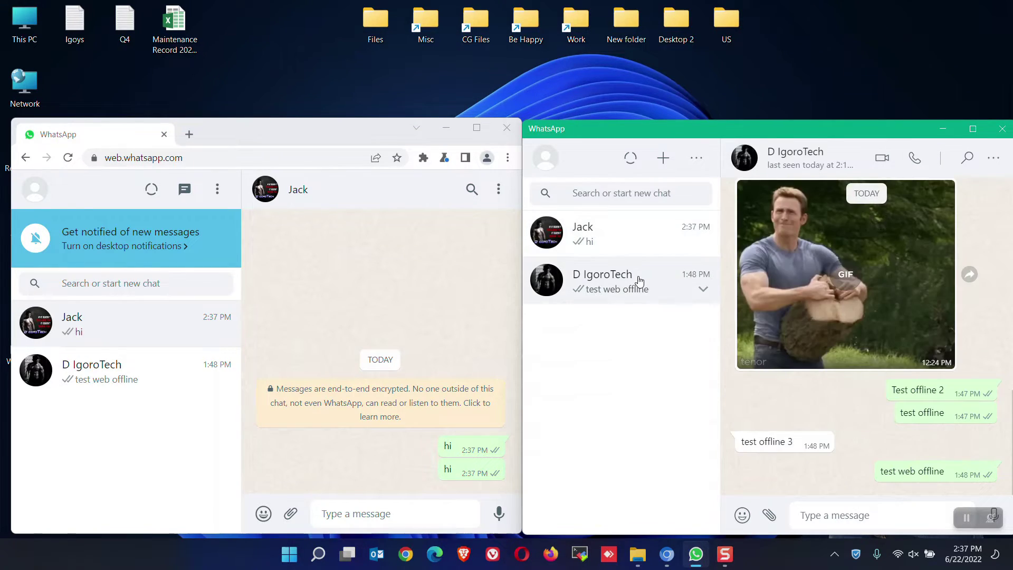
left_click(917, 161)
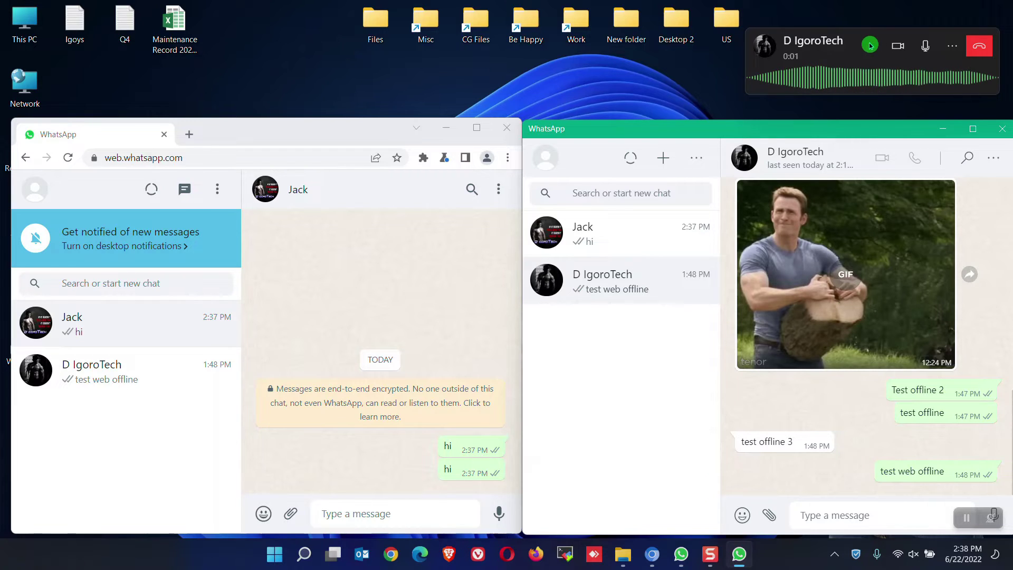
left_click_drag(847, 34, 650, 362)
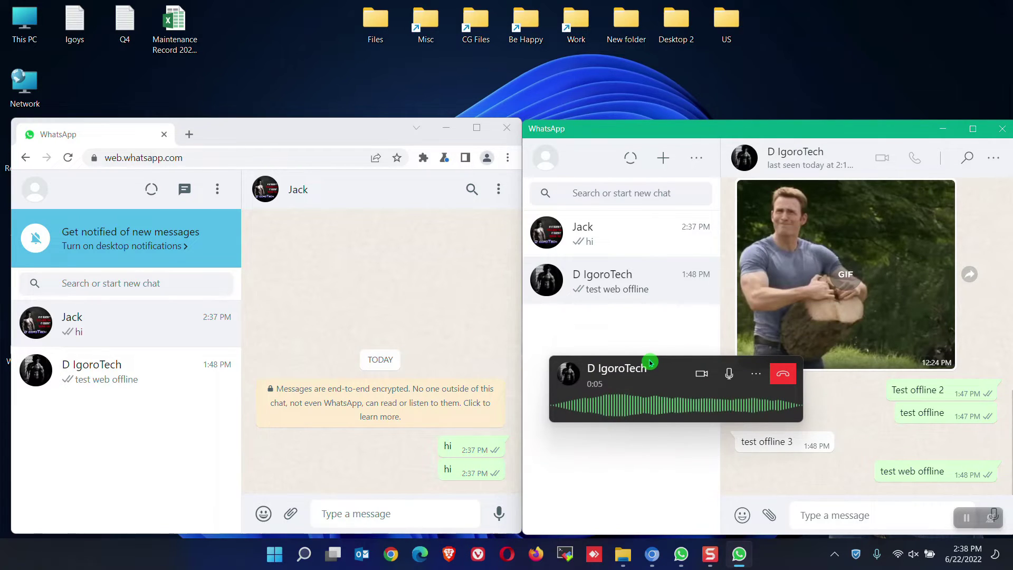
left_click(778, 378)
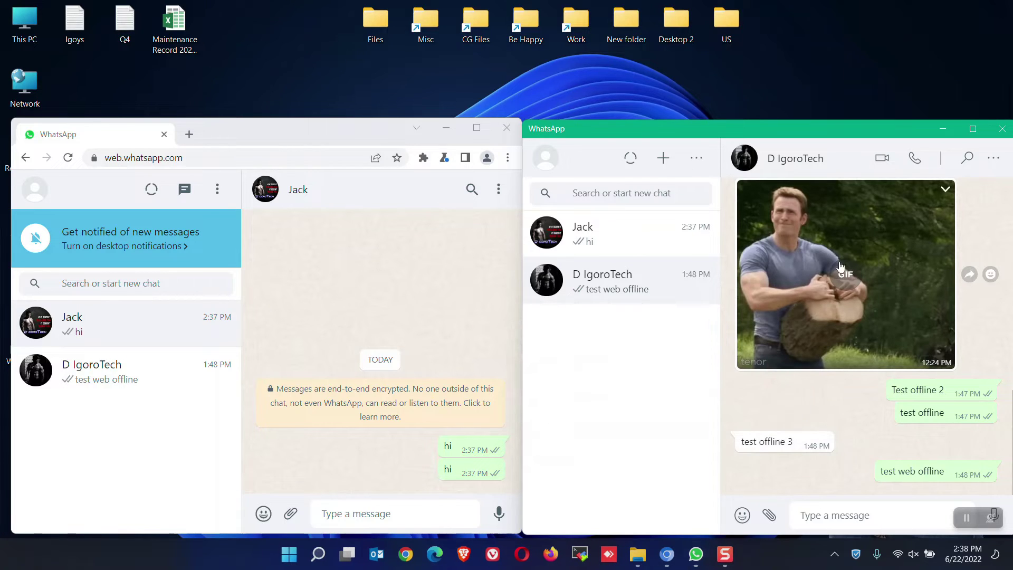
Step: Start a video call with the same contact, move the call window over the two WhatsApp windows, and end the call
left_click(878, 157)
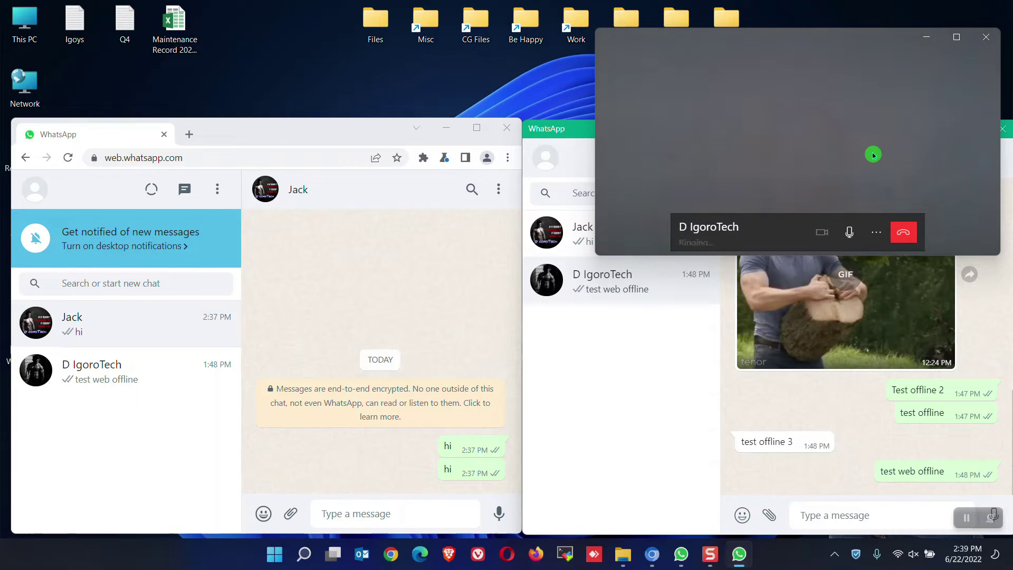
left_click_drag(818, 42, 686, 236)
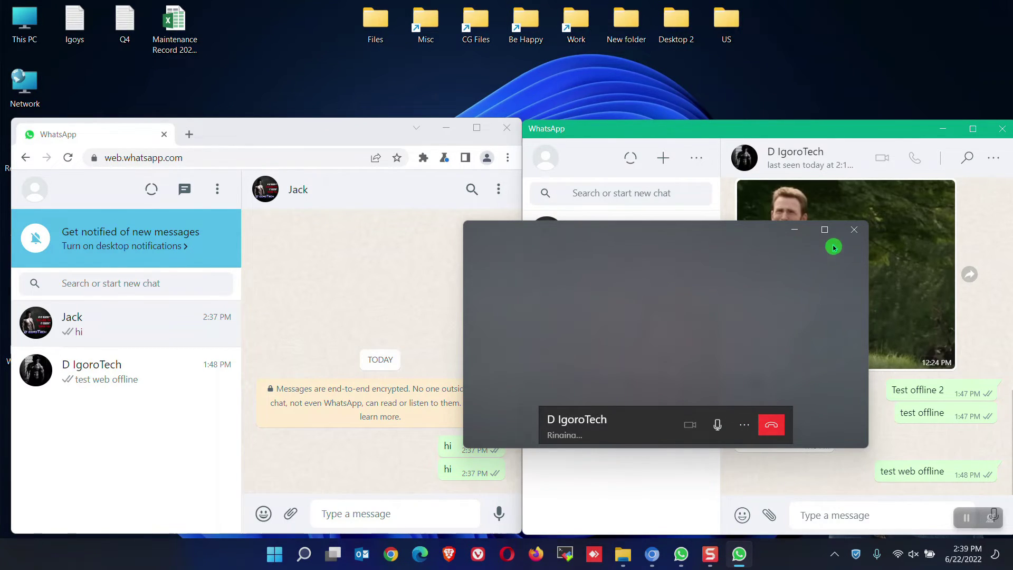
left_click(773, 429)
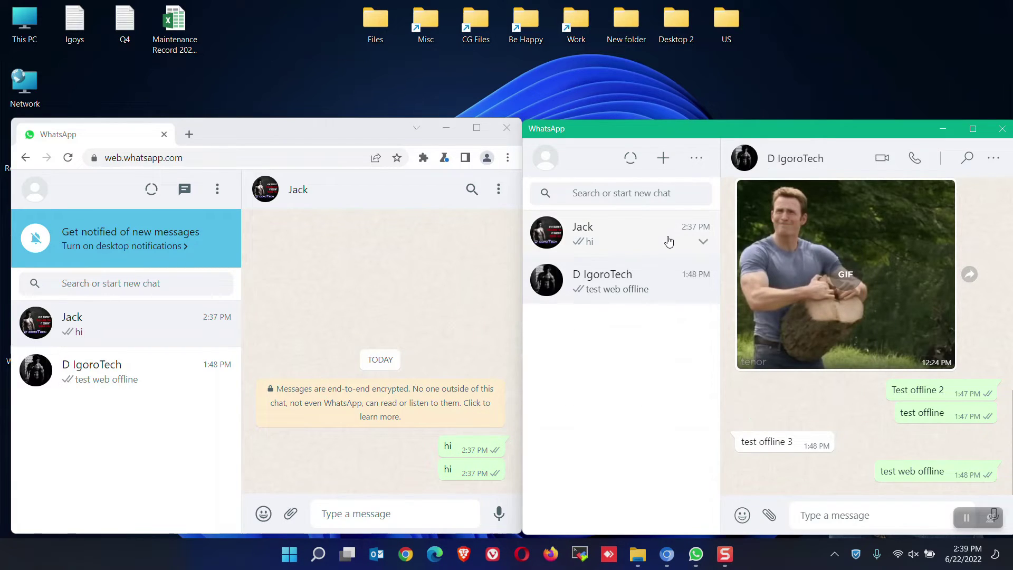
Step: Pin the chat containing the "hi" messages in the desktop app's chat list
left_click(668, 241)
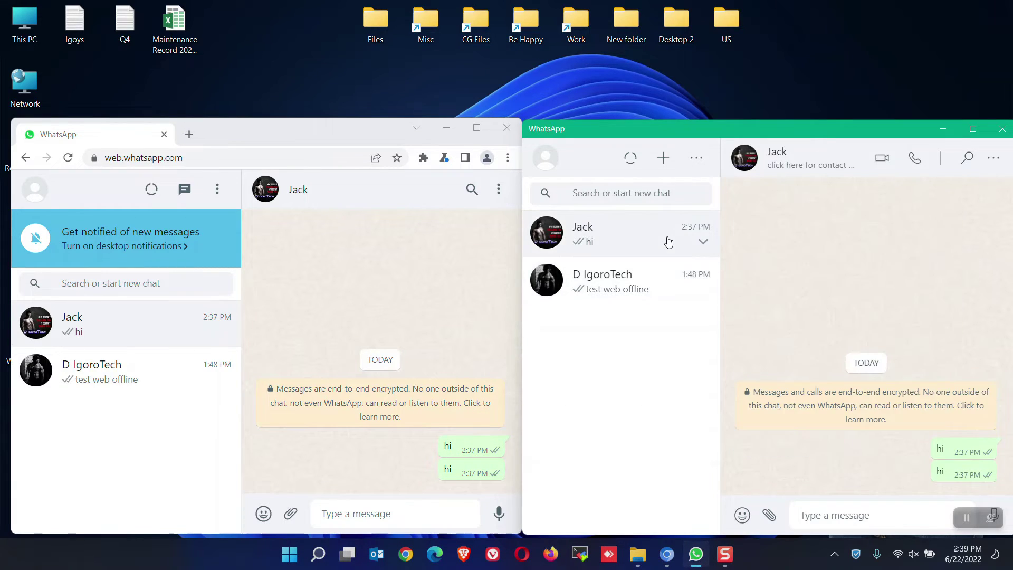
left_click(703, 243)
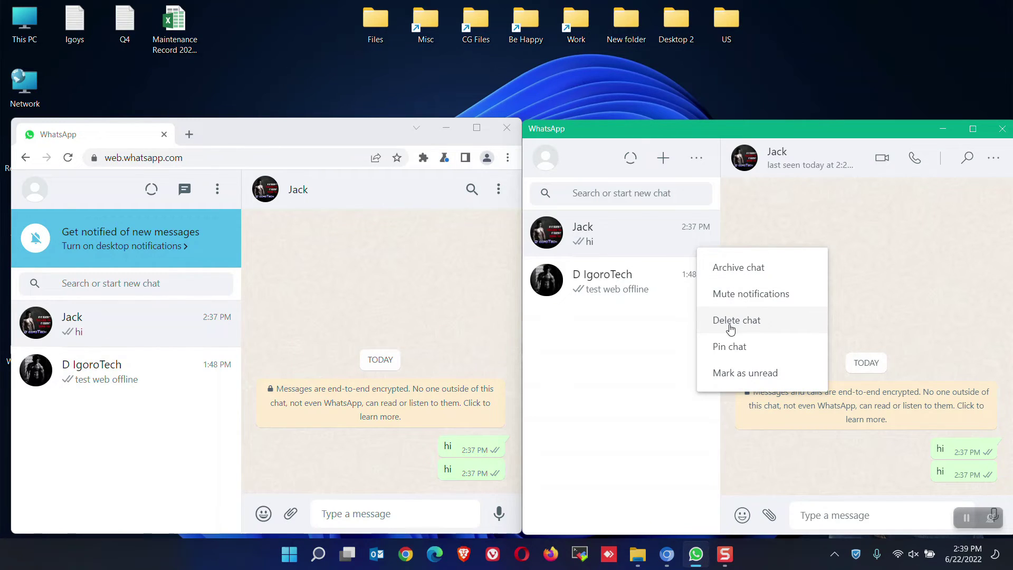
left_click(726, 347)
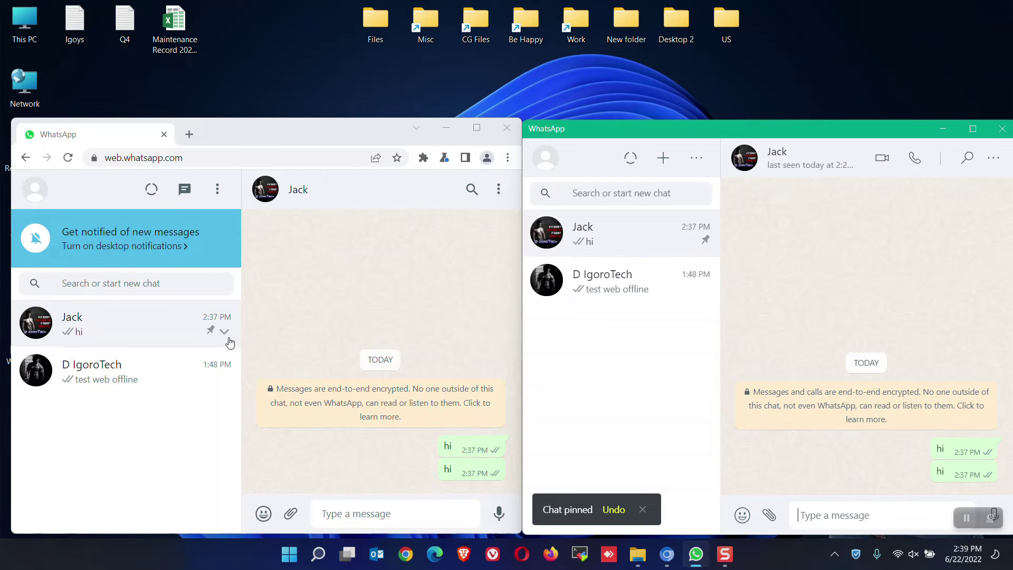
Step: Mute notifications for the pinned chat in the desktop app with the duration Always
left_click(704, 248)
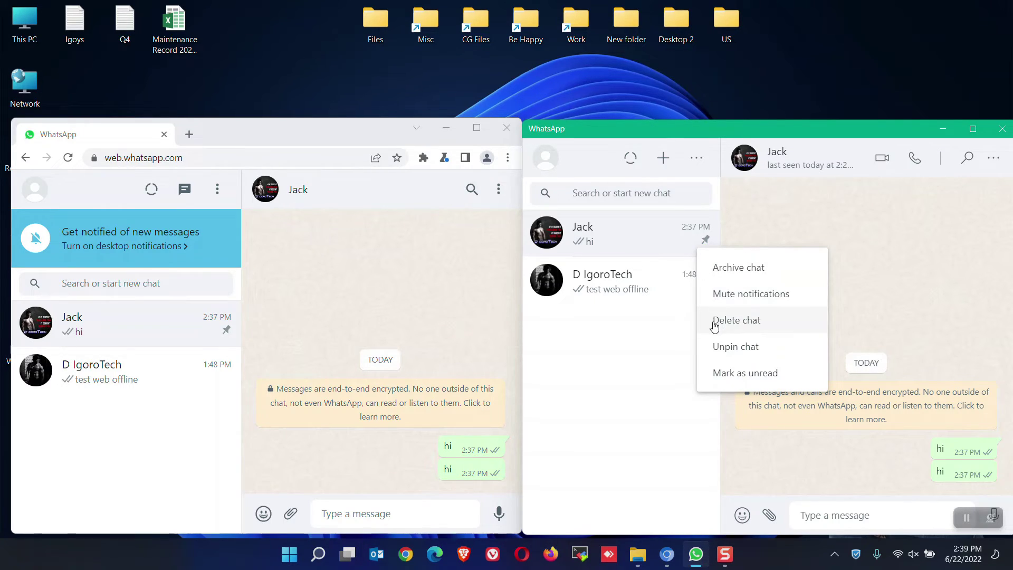
left_click(721, 296)
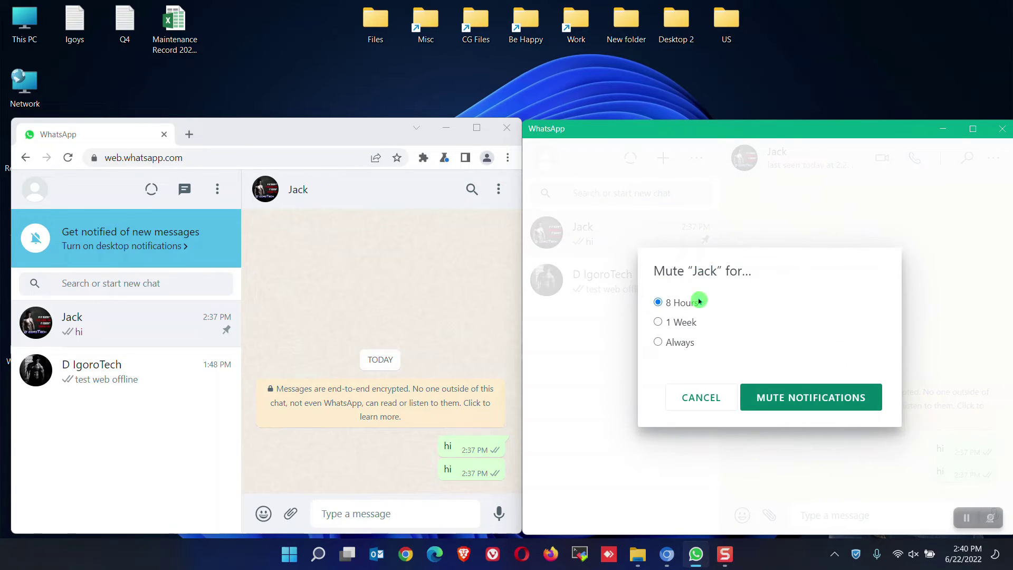
left_click(682, 342)
left_click(837, 419)
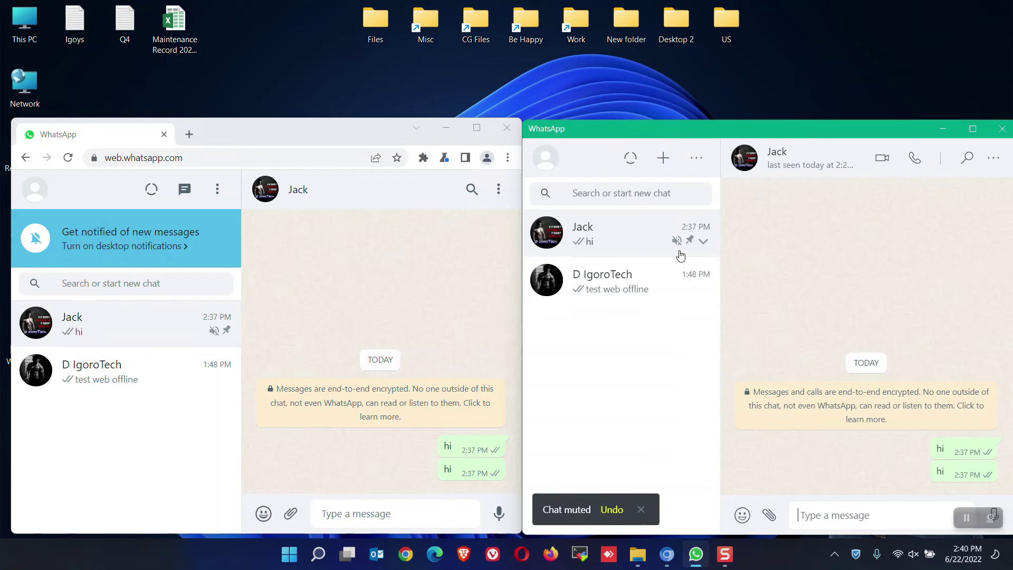
Step: Delete the pinned and muted chat in the desktop app, confirming the deletion
left_click(705, 242)
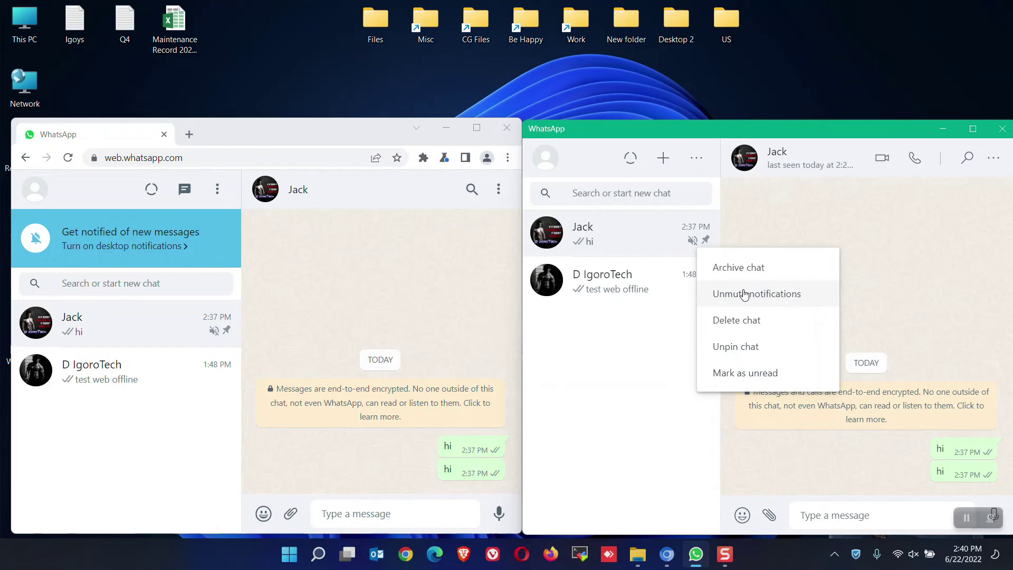
left_click(737, 322)
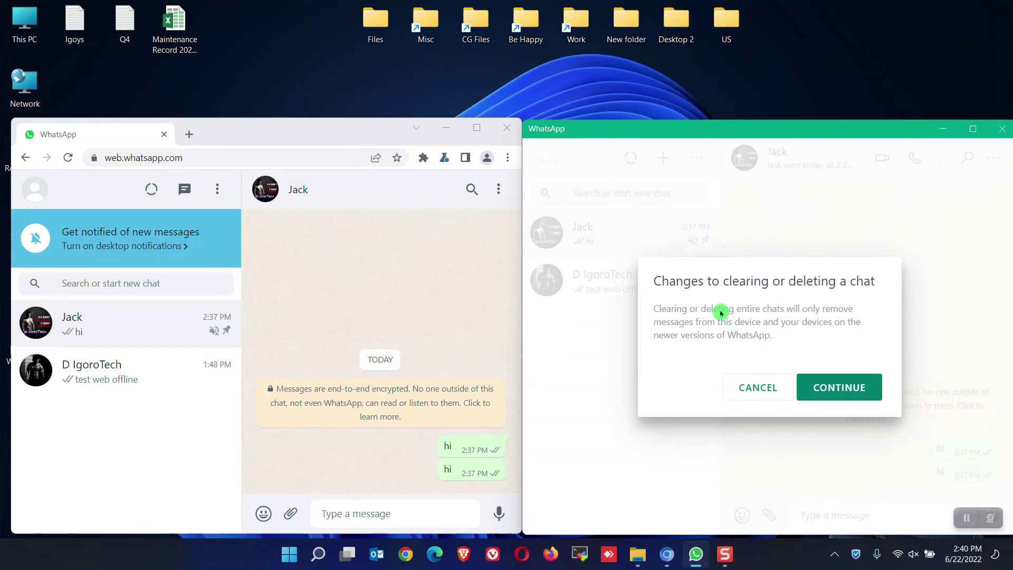
left_click(831, 388)
left_click(833, 380)
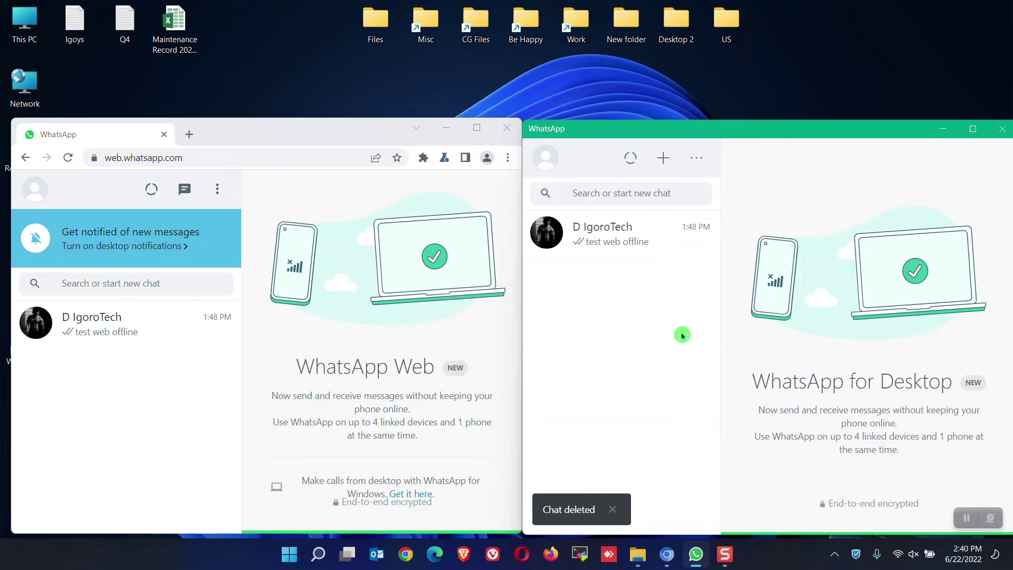
Step: Log out of WhatsApp Web in the browser and confirm the logout
left_click(253, 136)
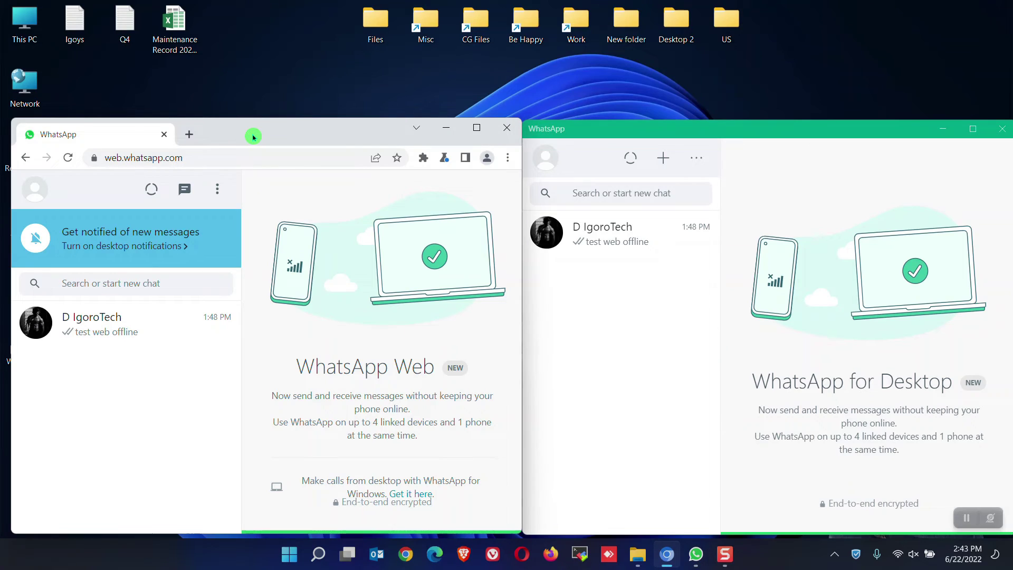
left_click(218, 191)
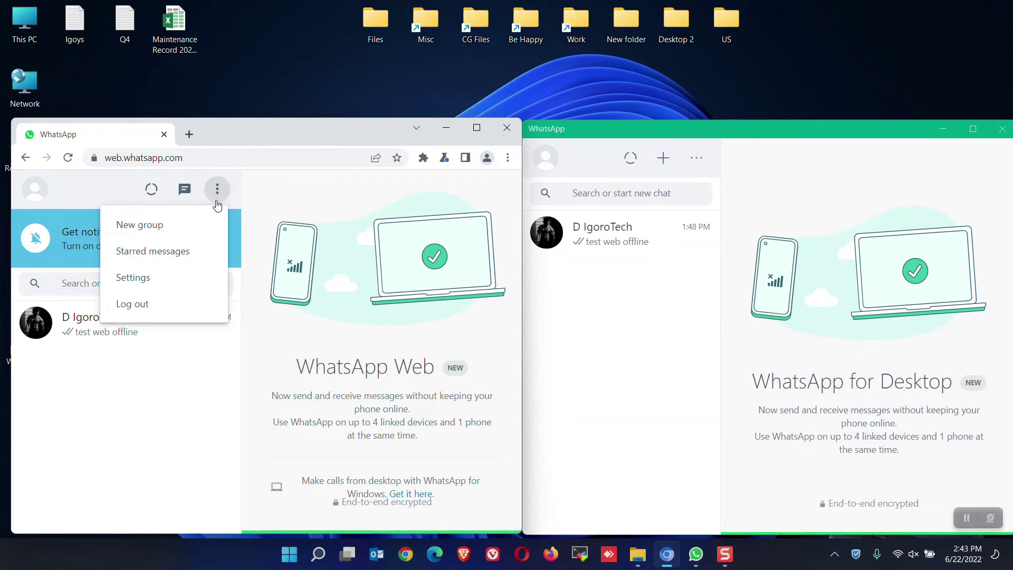
left_click(142, 310)
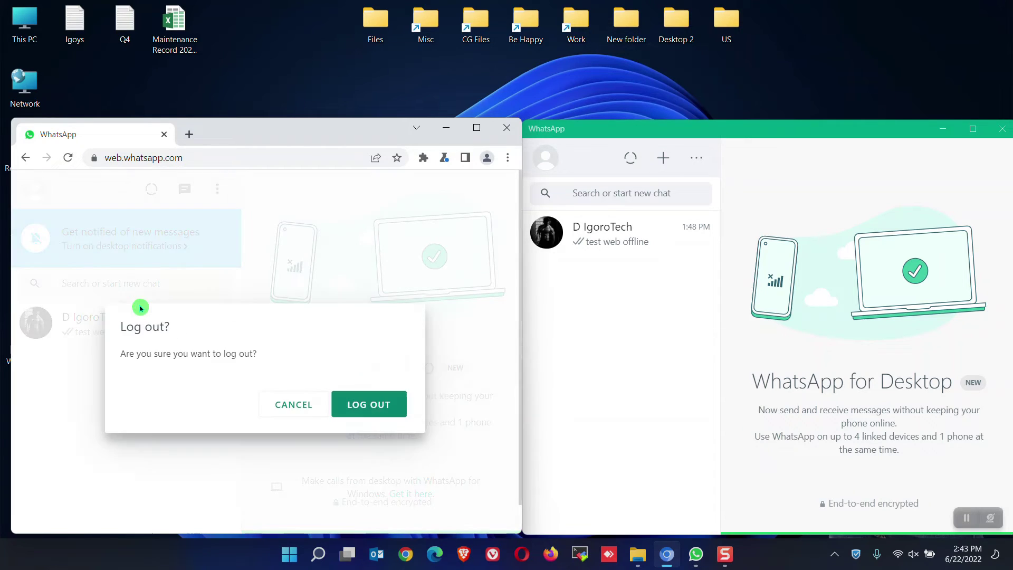
left_click(357, 405)
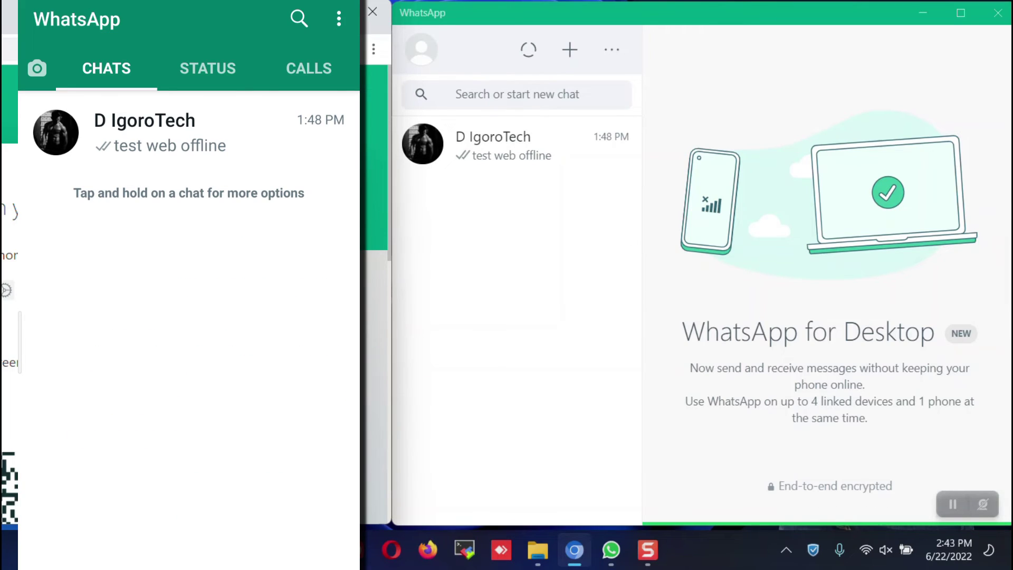
Step: Open the linked devices in WhatsApp on the phone and log out the Windows device
left_click(339, 19)
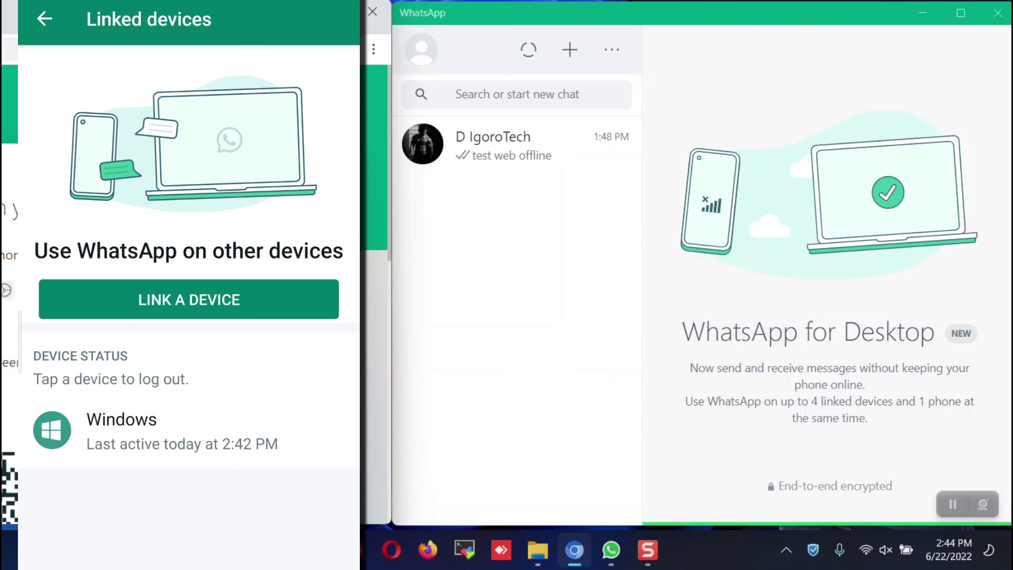
left_click(158, 430)
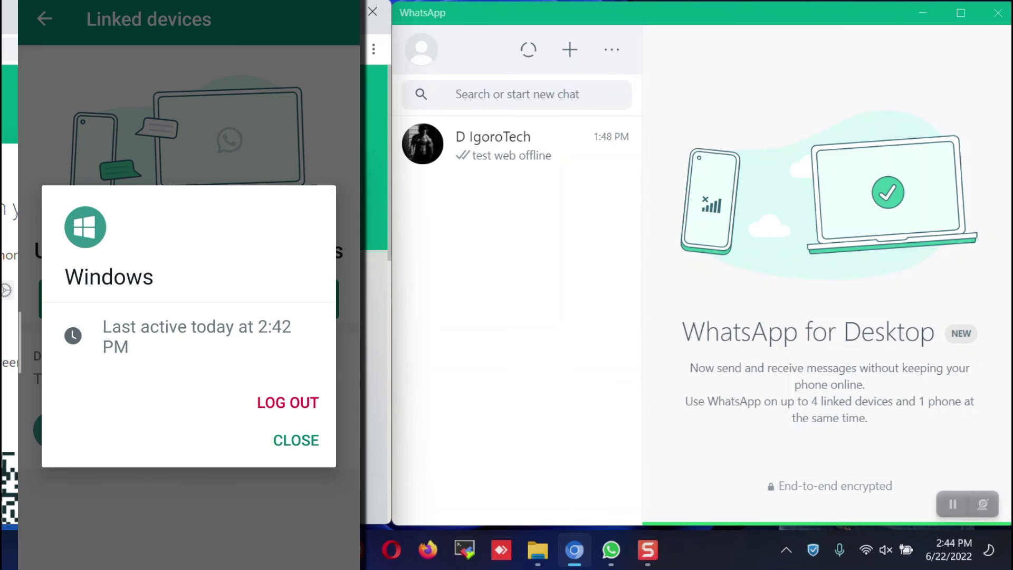
left_click(287, 403)
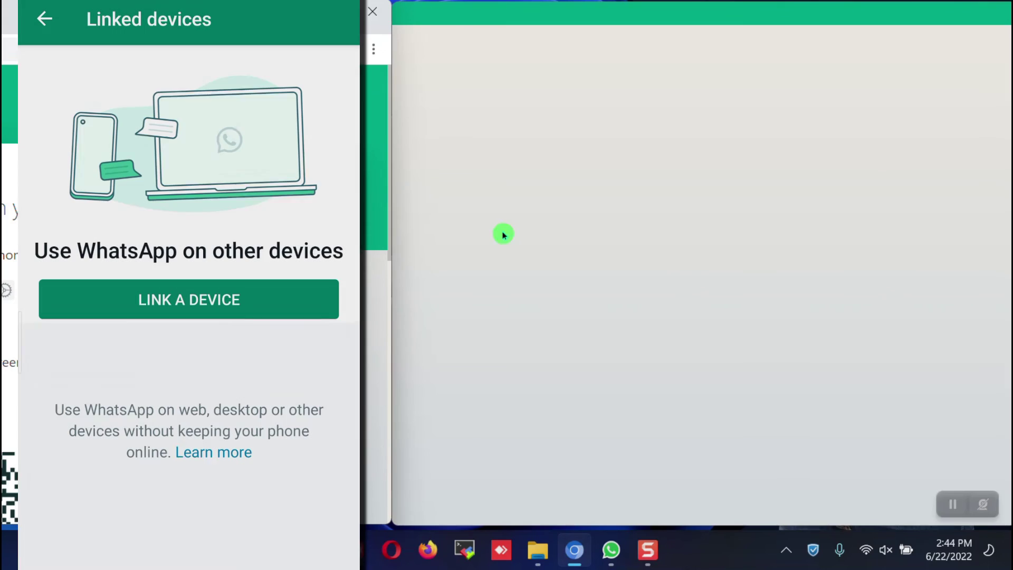